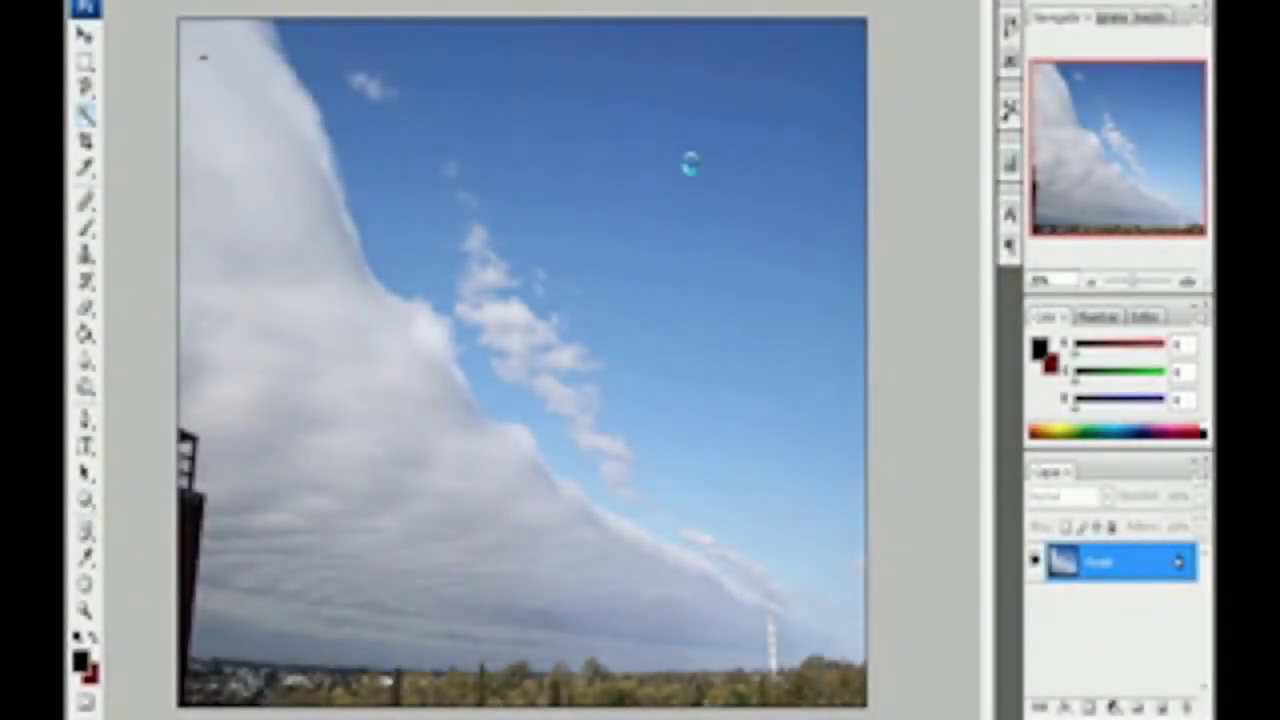
Dismiss the warning and duplicate the Fondo layer as Fondo copia
{"action": "key", "text": "Return"}
{"action": "key", "text": "ctrl+j"}
{"action": "key", "text": "Return"}
{"action": "right_click", "coordinate": [1147, 575]}
{"action": "left_click", "coordinate": [1060, 605]}
{"action": "key", "text": "Return"}
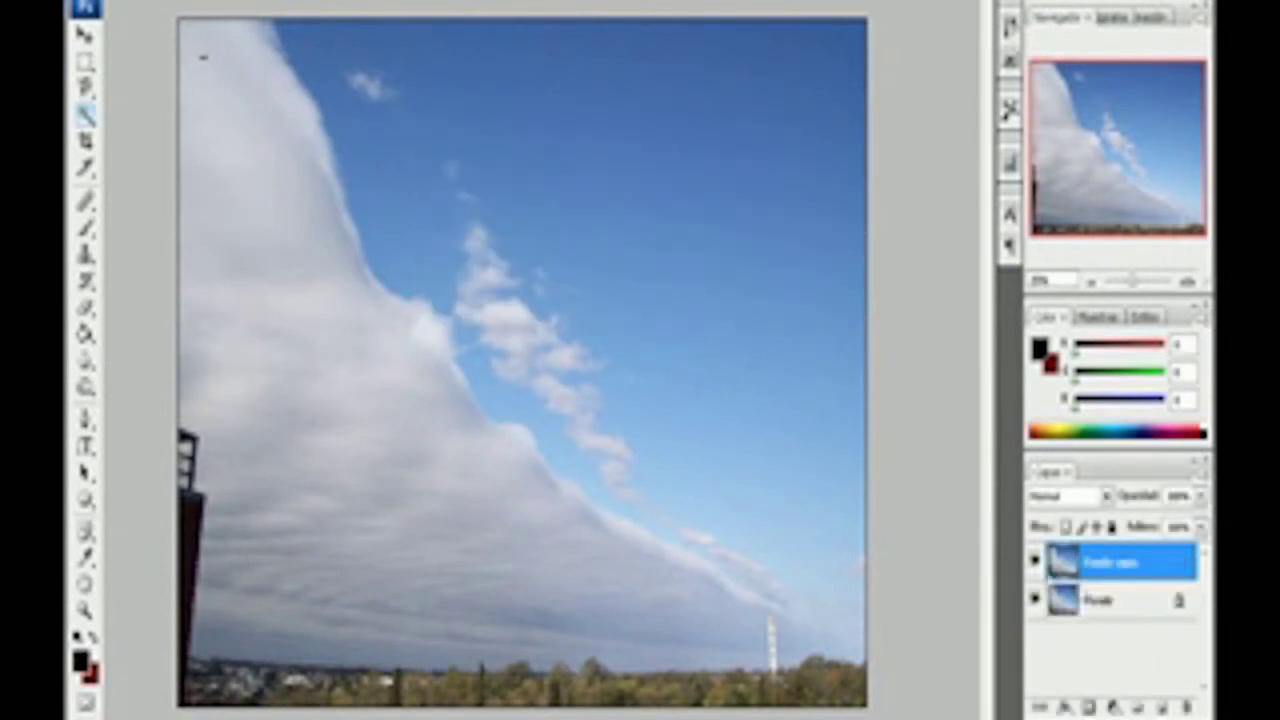
Hide Fondo and delete the blue sky at the top of Fondo copia
{"action": "left_click", "coordinate": [755, 120]}
{"action": "left_click", "coordinate": [260, 2]}
{"action": "left_click", "coordinate": [285, 25]}
{"action": "left_click", "coordinate": [645, 82]}
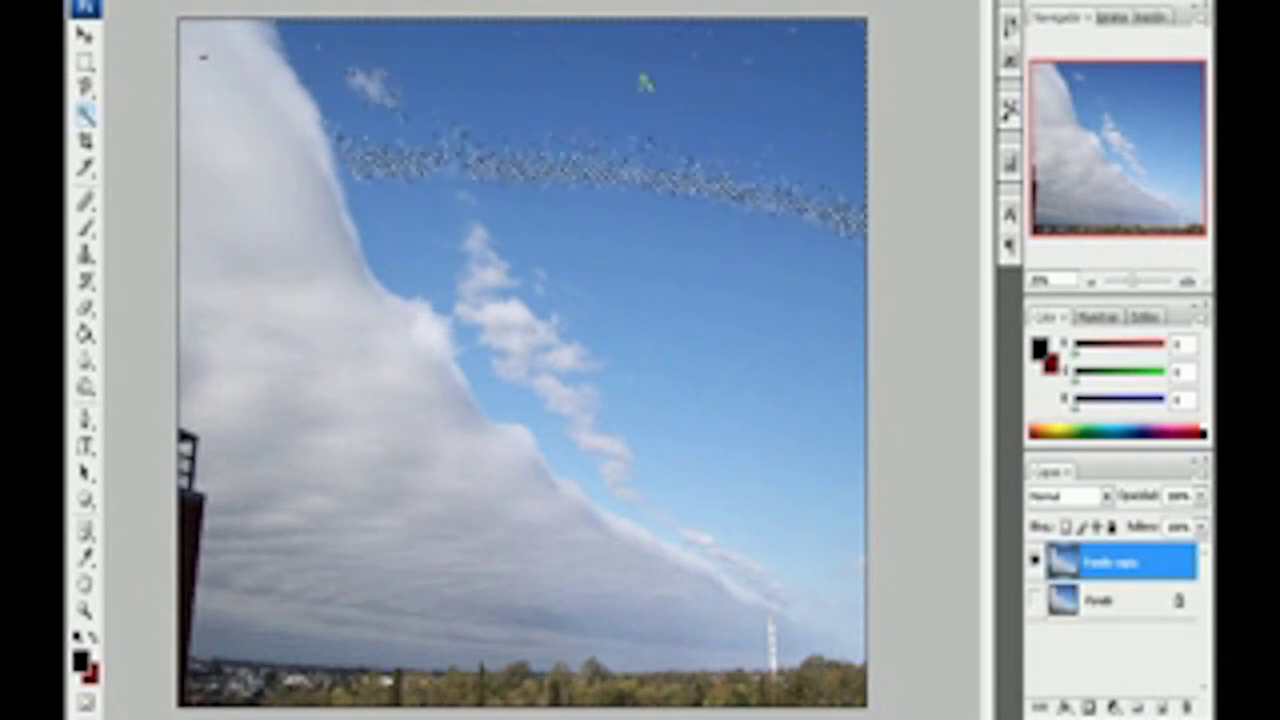
{"action": "key", "text": "Delete"}
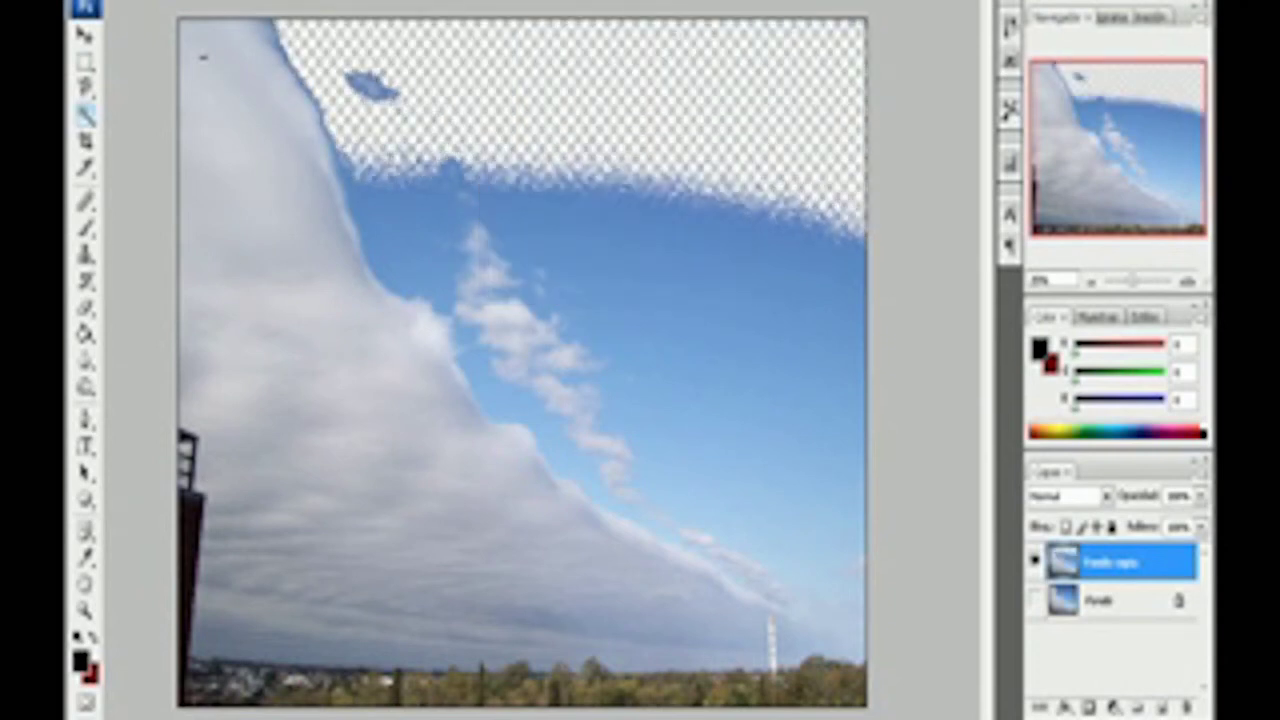
Deselect, Magic Wand the remaining blue sky and delete it
{"action": "left_click", "coordinate": [300, 3]}
{"action": "left_click", "coordinate": [145, 40]}
{"action": "left_click", "coordinate": [85, 112]}
{"action": "left_click", "coordinate": [782, 328]}
{"action": "key", "text": "Delete"}
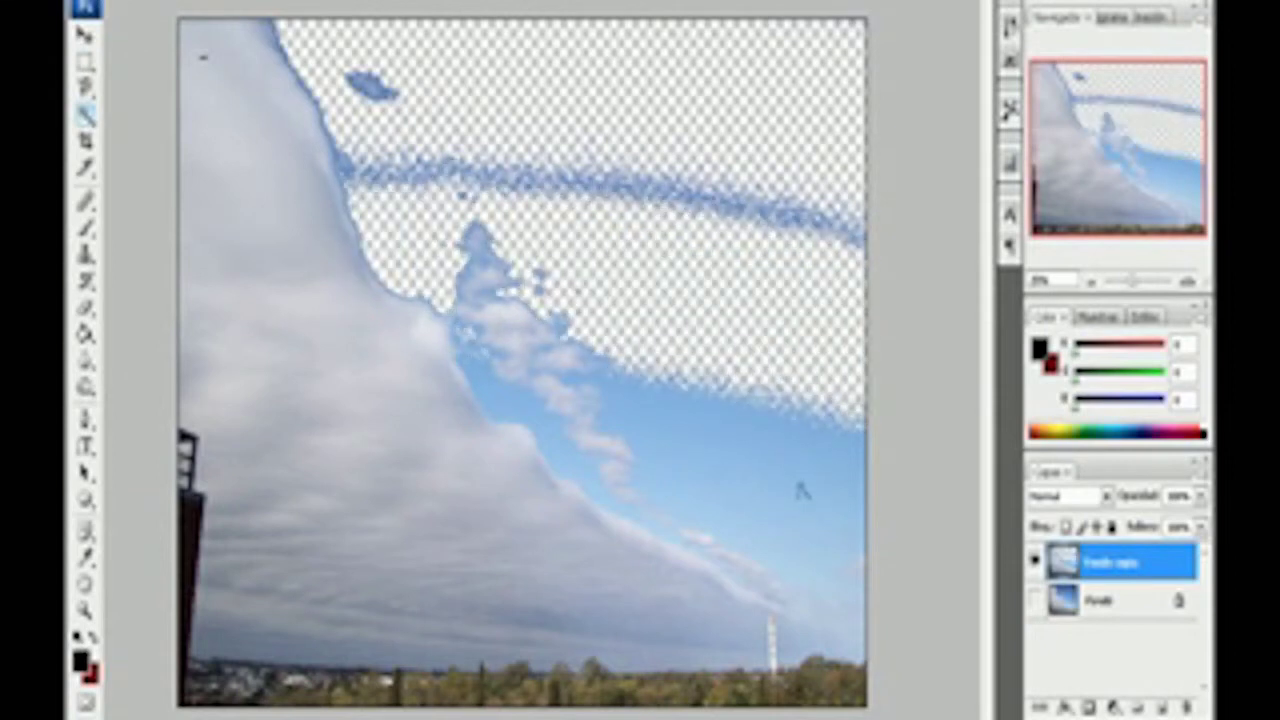
Delete another blue sky patch and make Fondo copia active again
{"action": "left_click", "coordinate": [85, 35]}
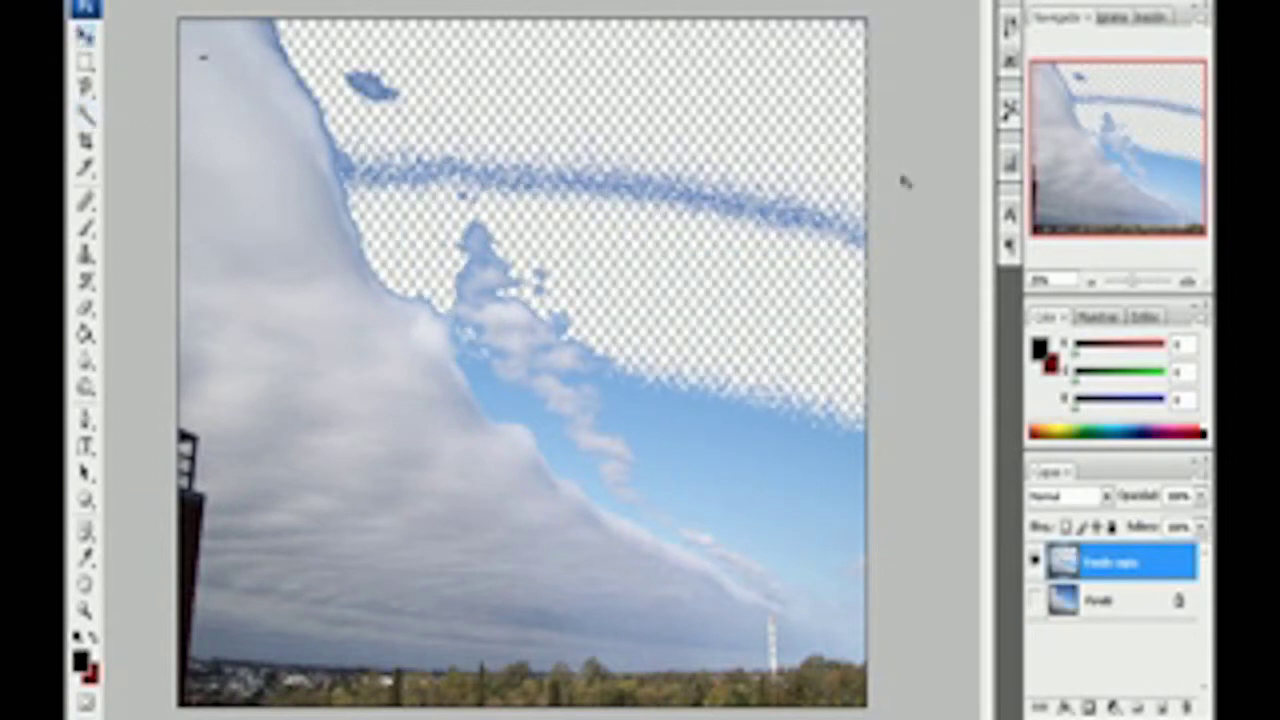
{"action": "left_click", "coordinate": [818, 479]}
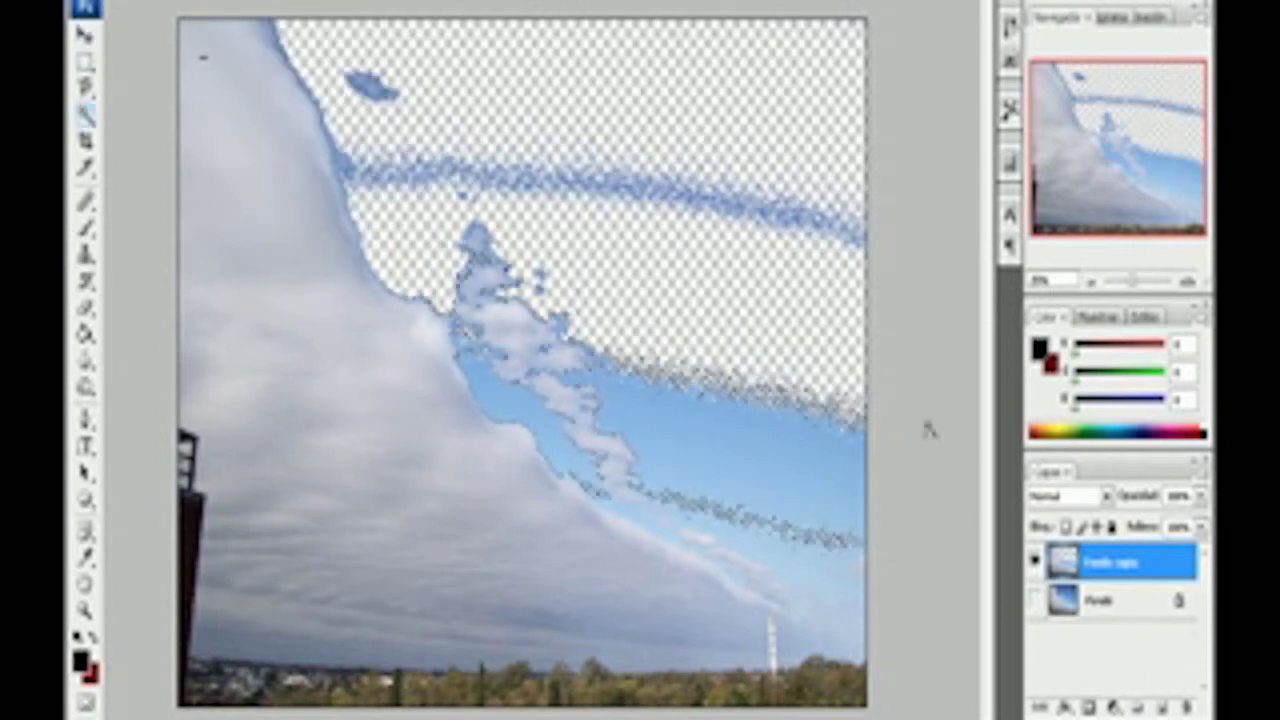
{"action": "key", "text": "Delete"}
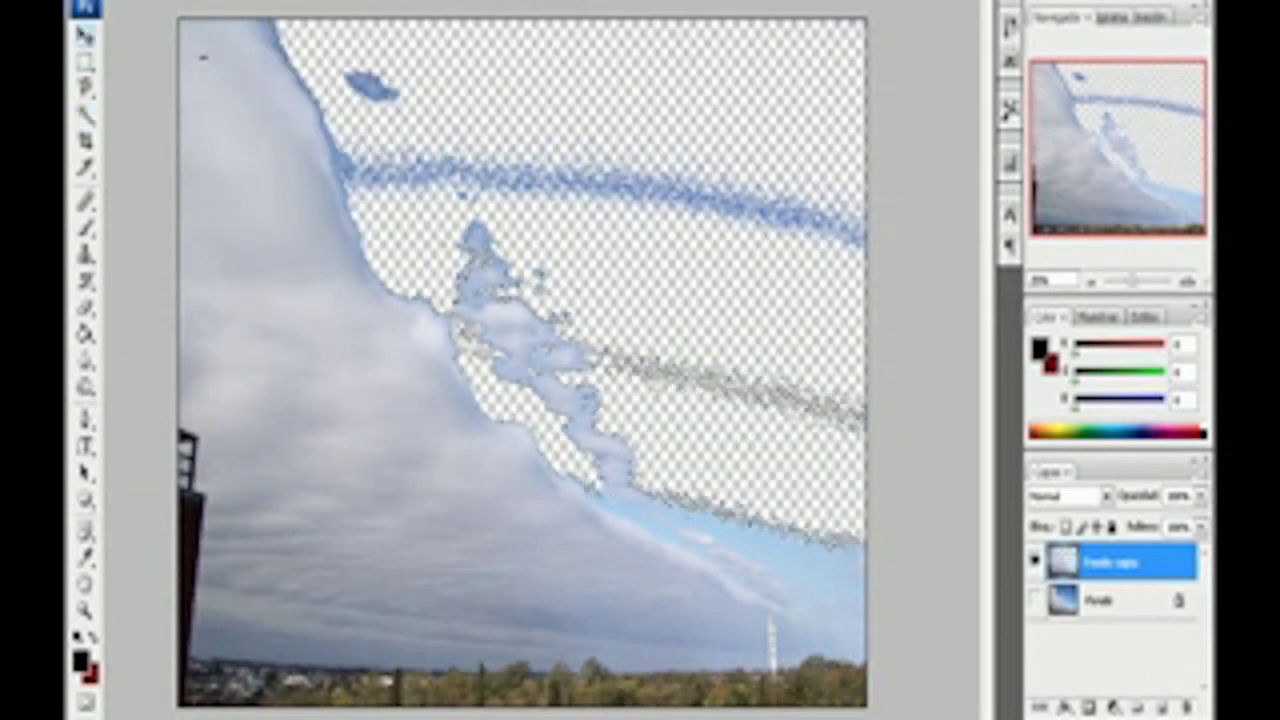
{"action": "left_click", "coordinate": [1140, 564]}
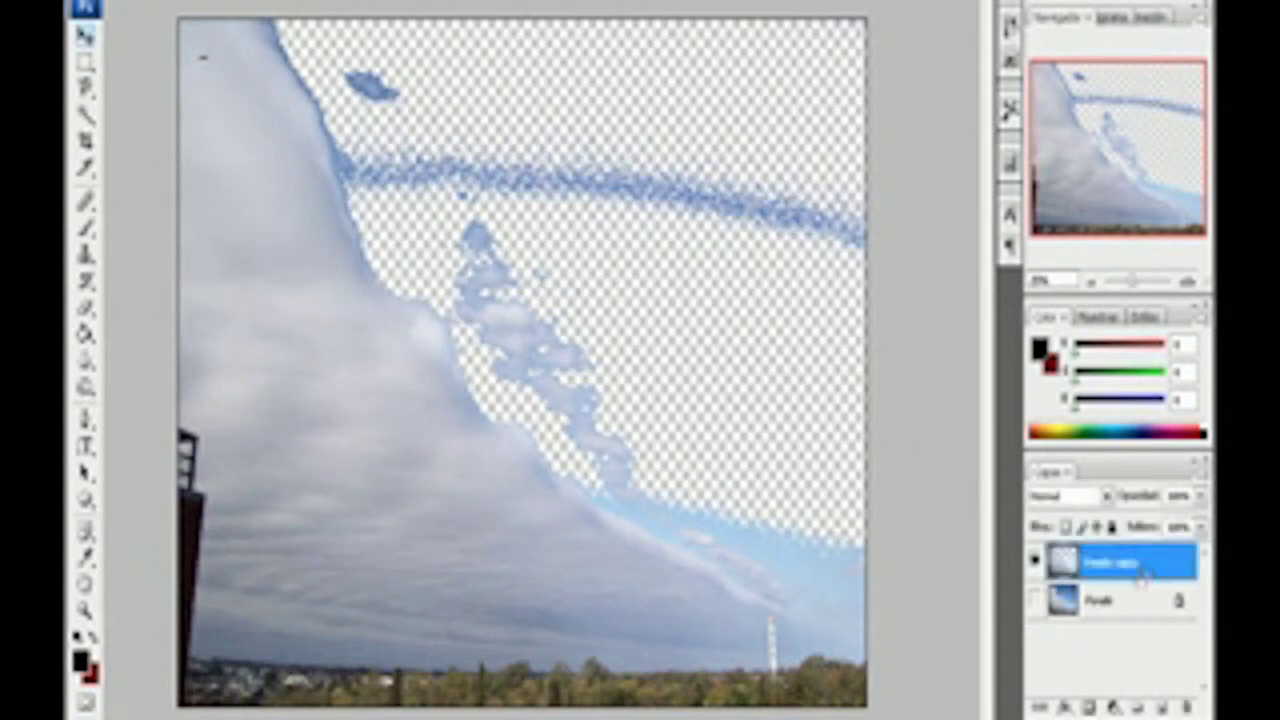
{"action": "left_click", "coordinate": [86, 307]}
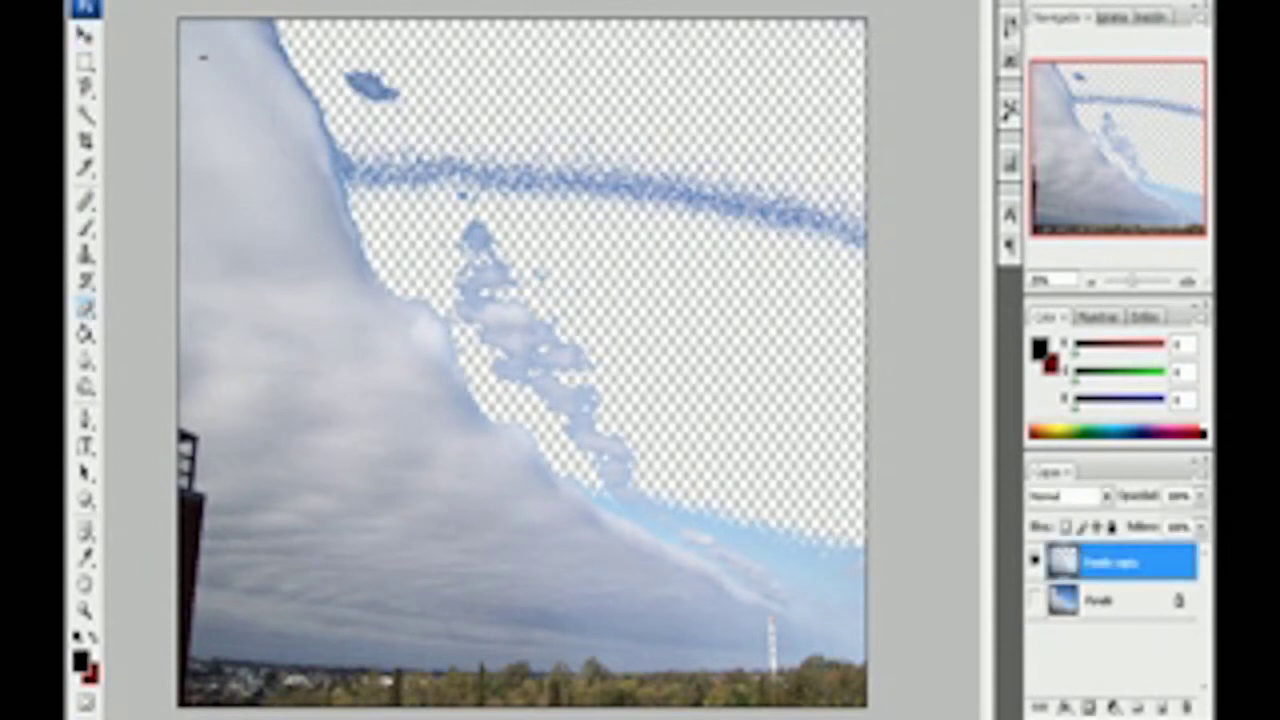
Erase the blue streaks in the upper sky and lower right, resizing the eraser brush
{"action": "mouse_move", "coordinate": [900, 214]}
{"action": "left_mouse_down"}
{"action": "mouse_move", "coordinate": [580, 171]}
{"action": "mouse_move", "coordinate": [663, 177]}
{"action": "left_mouse_up"}
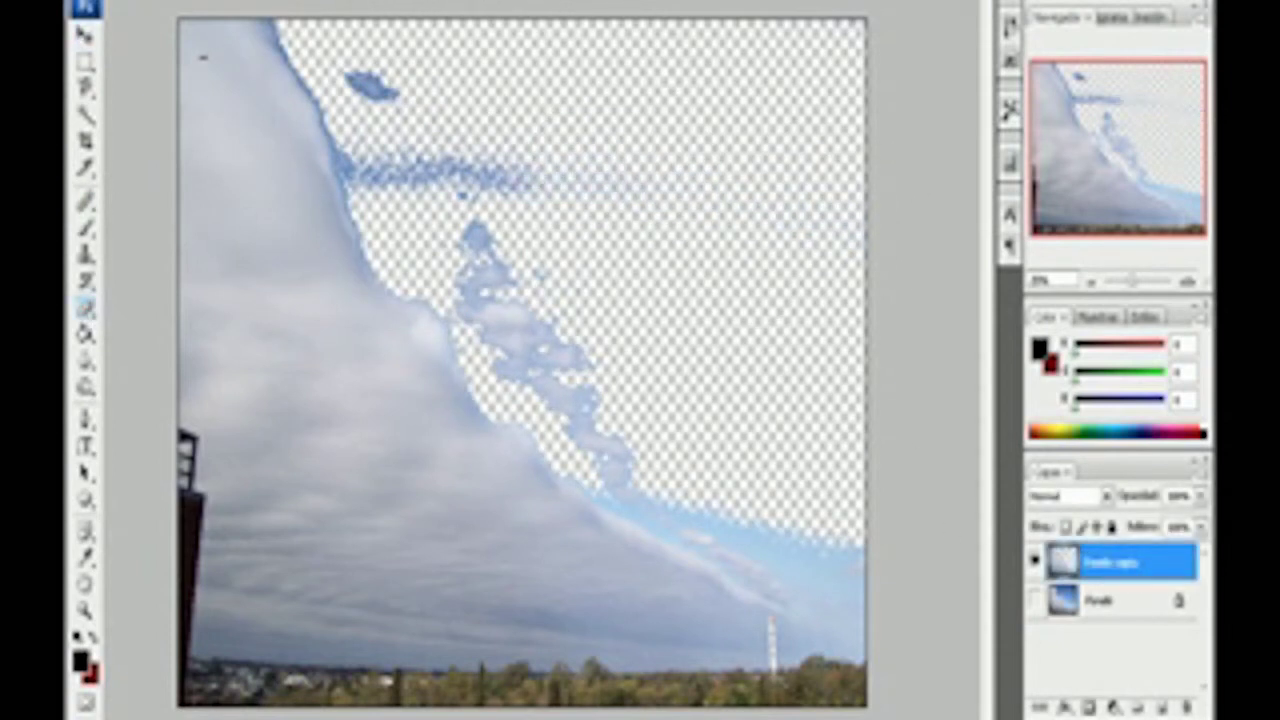
{"action": "left_click_drag", "start_coordinate": [560, 172], "coordinate": [495, 176]}
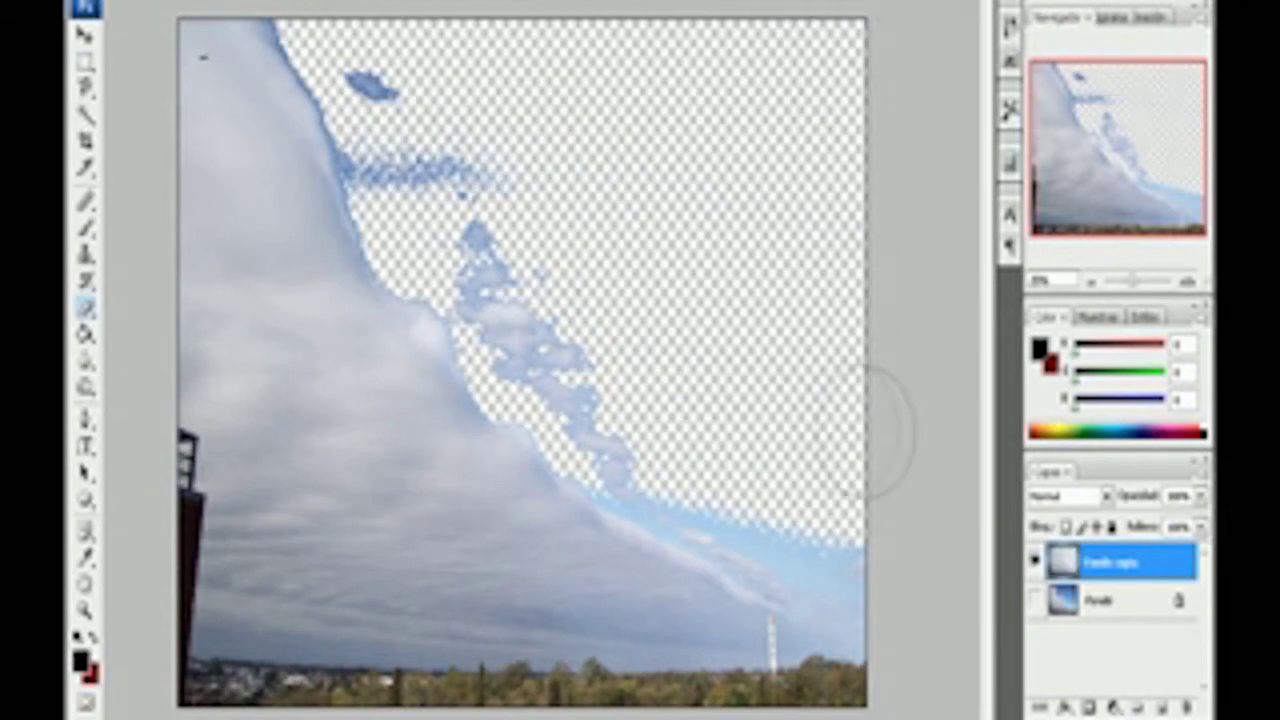
{"action": "left_click_drag", "start_coordinate": [760, 540], "coordinate": [740, 560]}
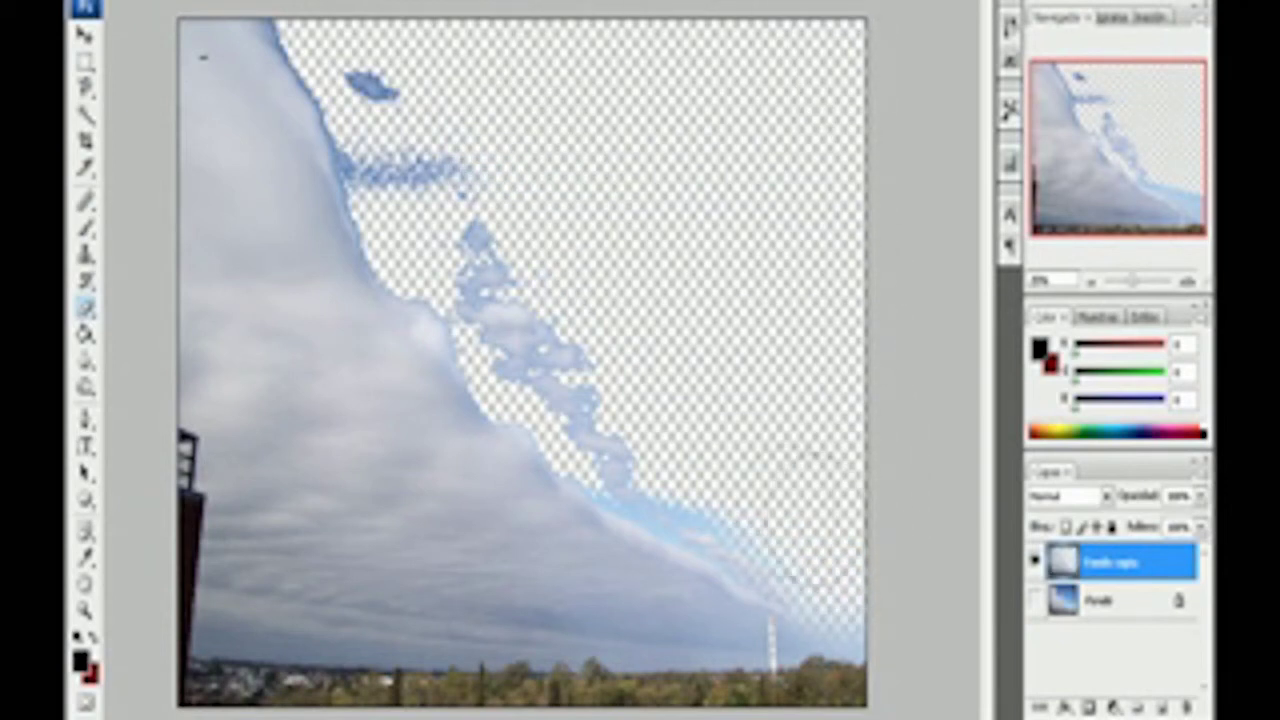
{"action": "left_click_drag", "start_coordinate": [780, 430], "coordinate": [843, 557]}
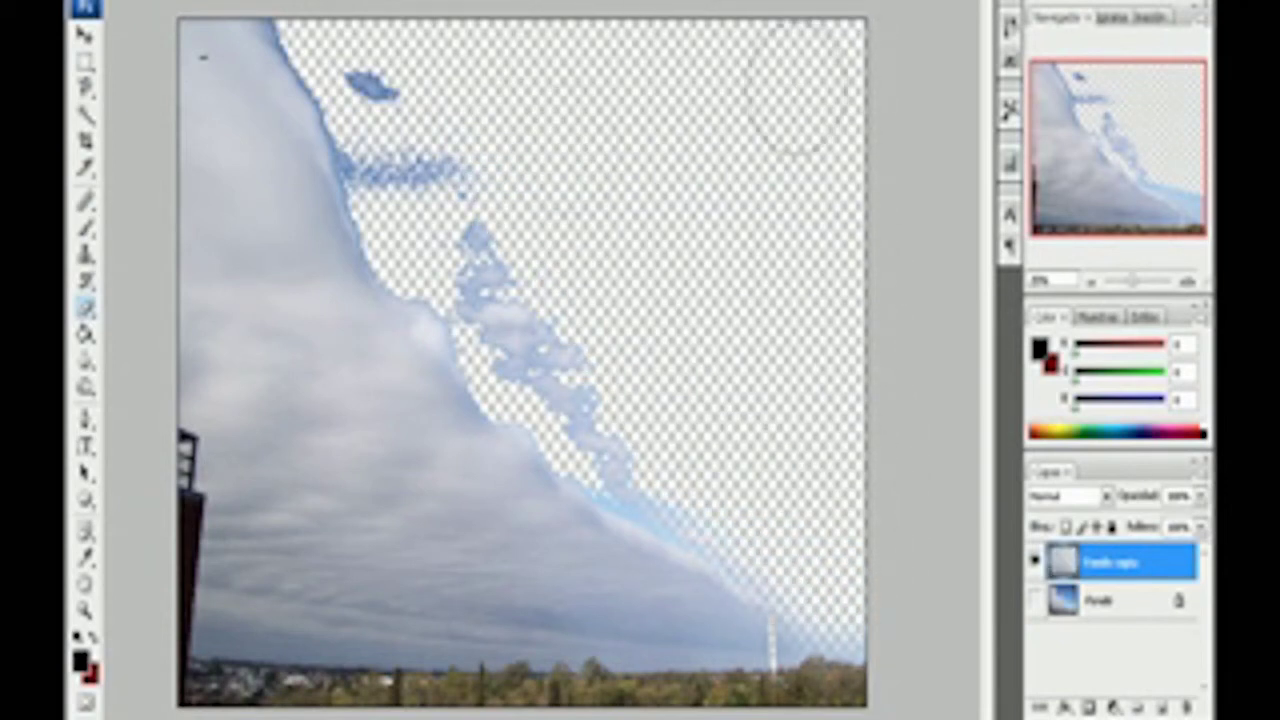
{"action": "left_click", "coordinate": [198, 6]}
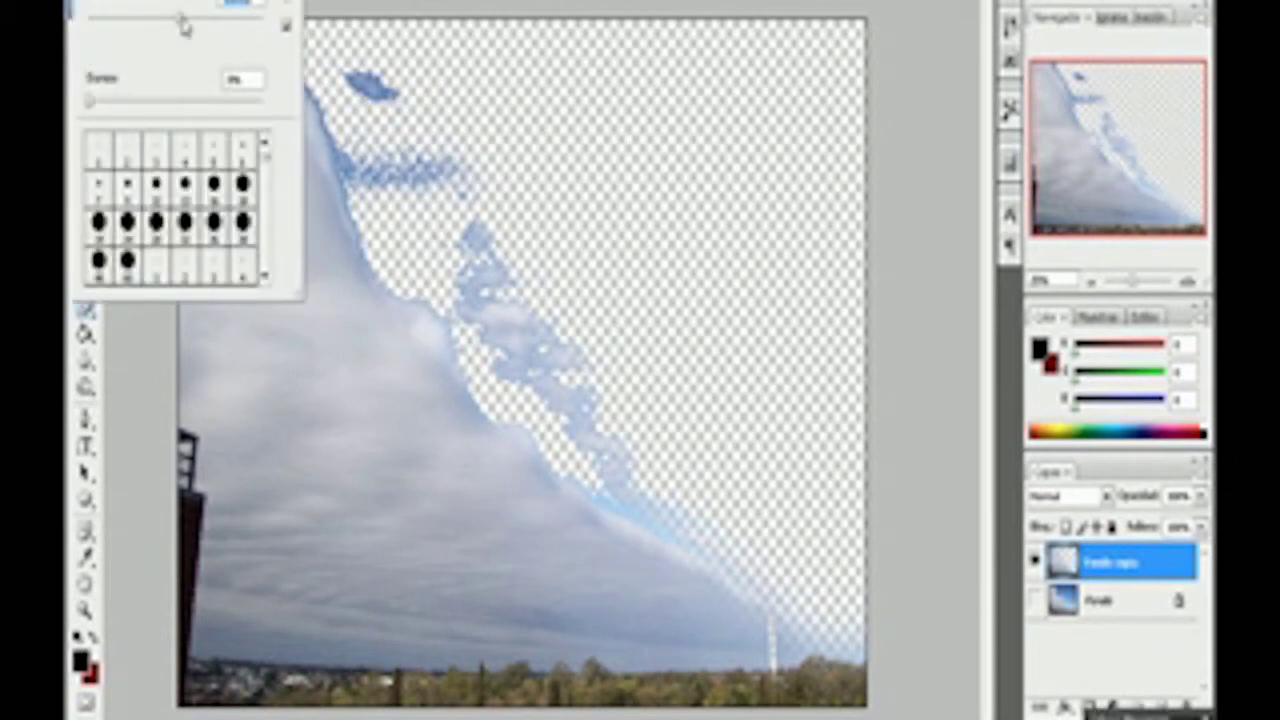
{"action": "key", "text": "Return"}
{"action": "mouse_move", "coordinate": [470, 162]}
{"action": "left_mouse_down"}
{"action": "mouse_move", "coordinate": [350, 168]}
{"action": "mouse_move", "coordinate": [510, 224]}
{"action": "left_mouse_up"}
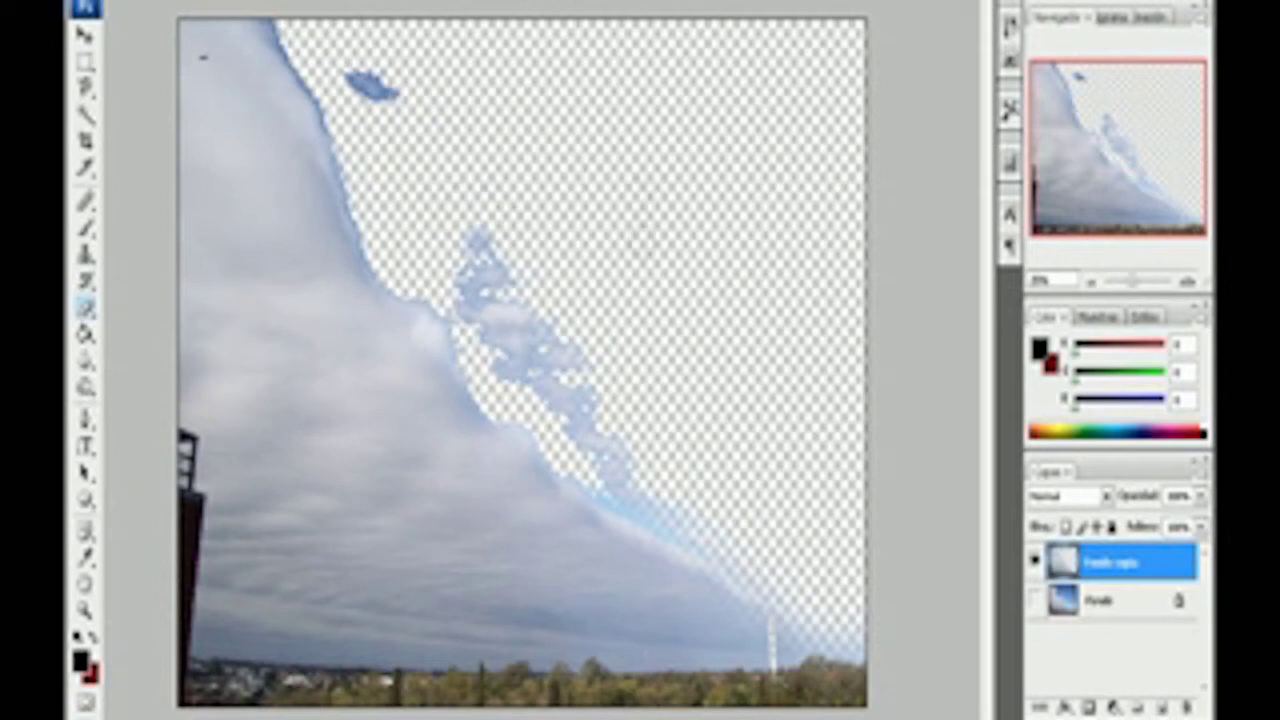
Zoom in to erase the blue fringe along the top cloud edge and a small blob
{"action": "key", "text": "z"}
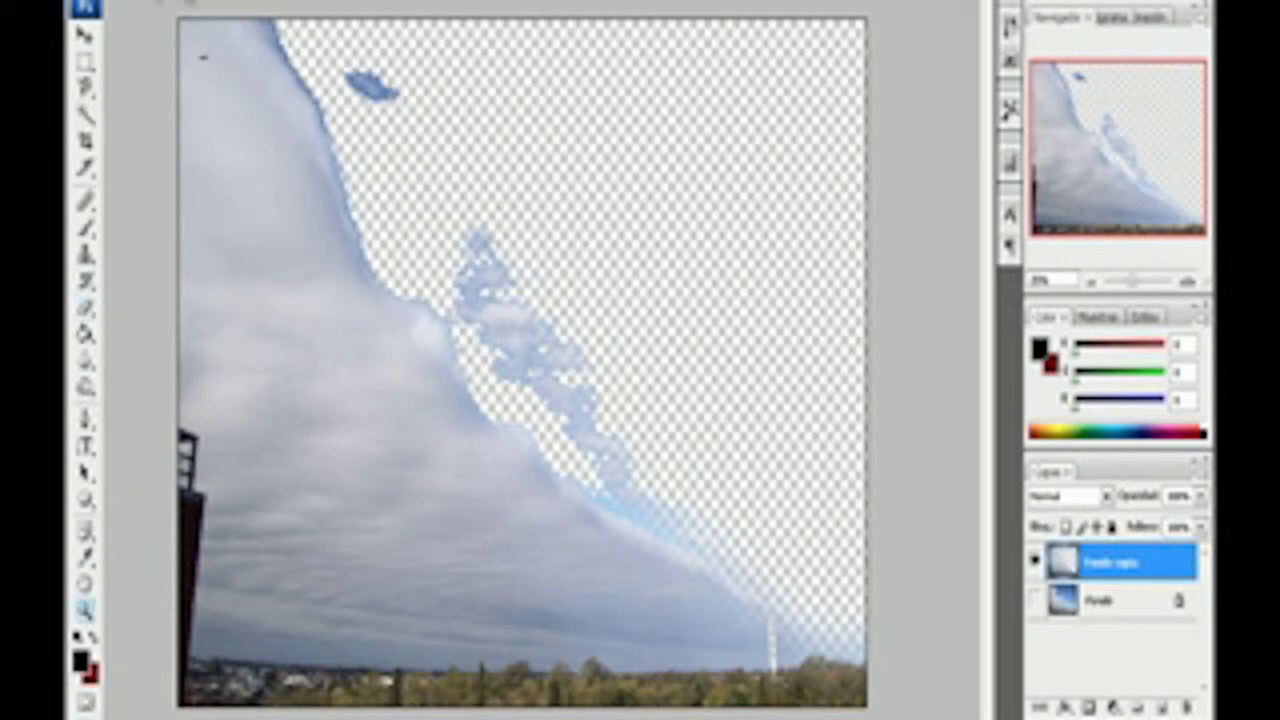
{"action": "left_click", "coordinate": [203, 57]}
{"action": "key", "text": "e"}
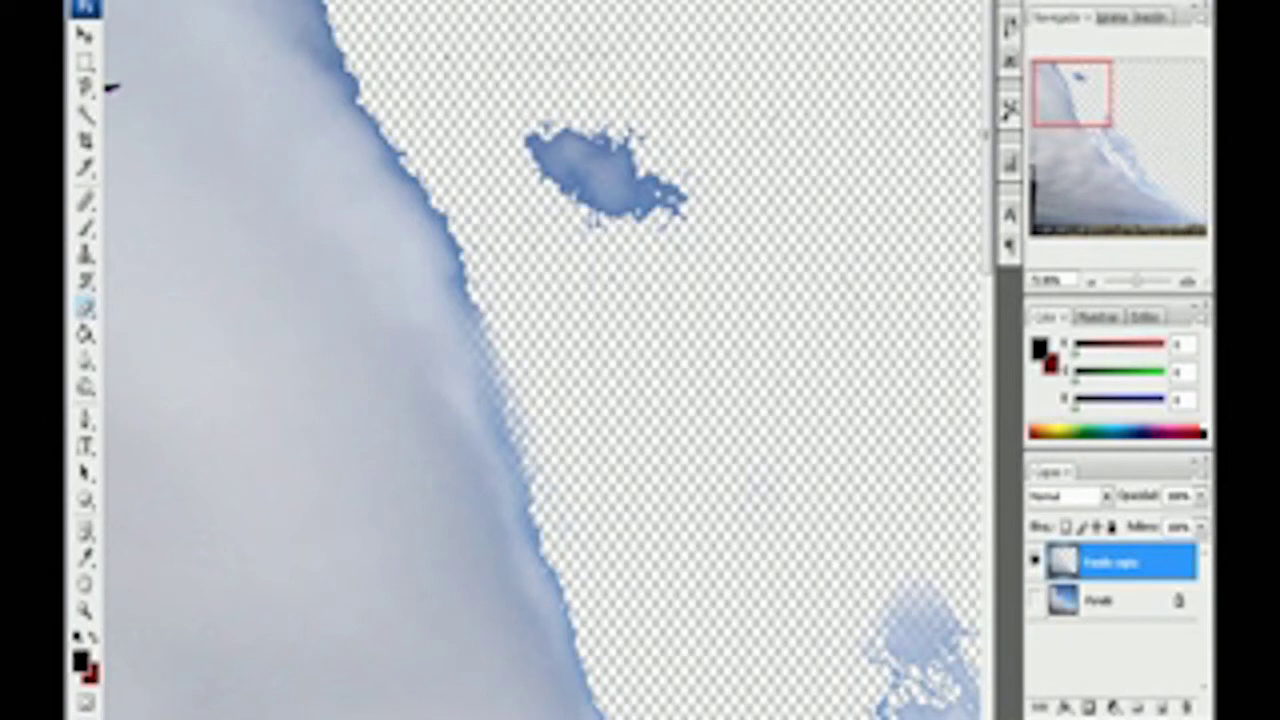
{"action": "left_click_drag", "start_coordinate": [390, 40], "coordinate": [350, 60]}
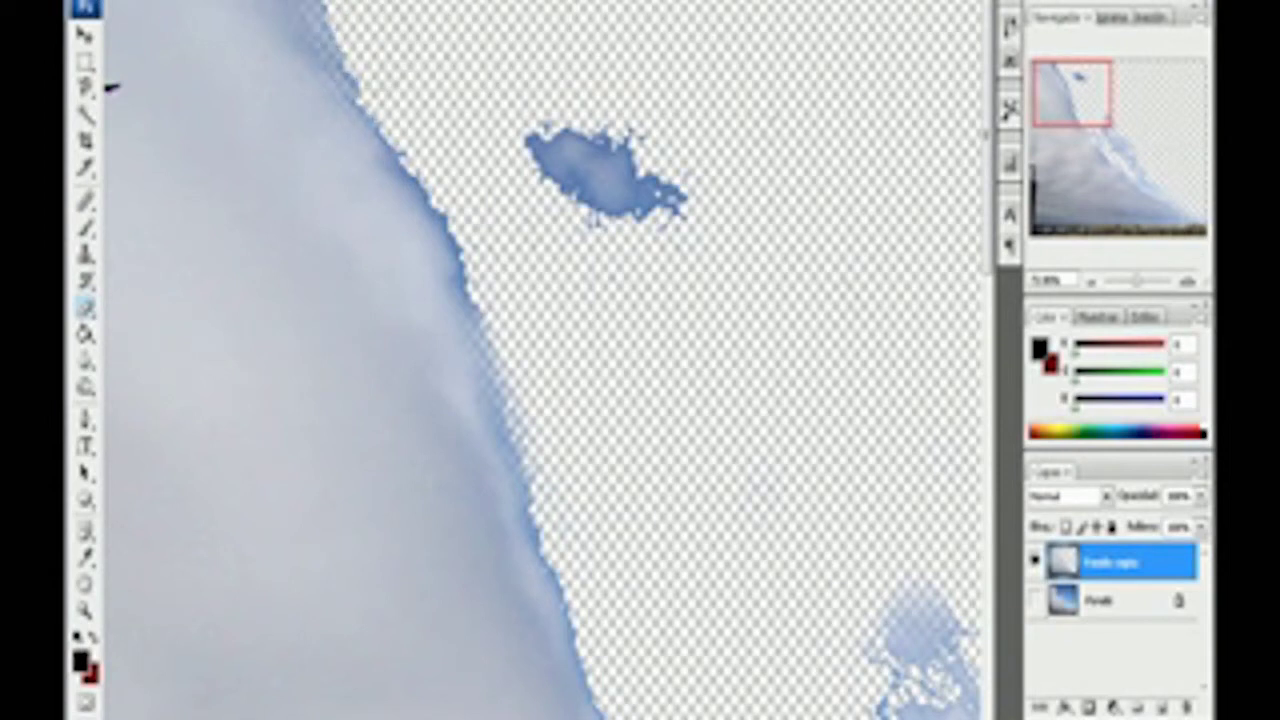
{"action": "left_click_drag", "start_coordinate": [540, 150], "coordinate": [680, 200]}
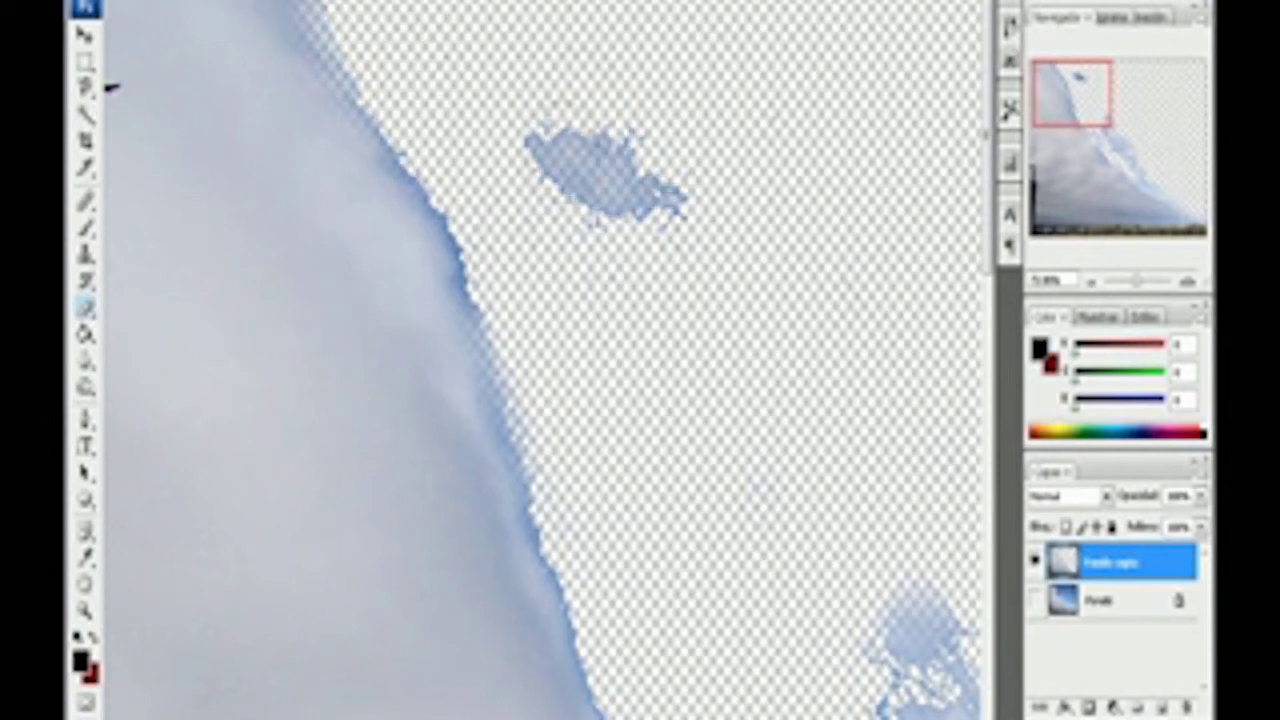
{"action": "key", "text": "ctrl+minus"}
{"action": "key", "text": "ctrl+minus"}
{"action": "key", "text": "ctrl+minus"}
{"action": "left_click", "coordinate": [1163, 706], "text": "ctrl"}
Set the foreground to bright green and Paint Bucket fill the new layer
{"action": "left_click", "coordinate": [82, 660]}
{"action": "left_click", "coordinate": [967, 456]}
{"action": "left_click", "coordinate": [939, 283]}
{"action": "left_click", "coordinate": [1148, 242]}
{"action": "left_click", "coordinate": [85, 335]}
{"action": "left_click", "coordinate": [698, 316]}
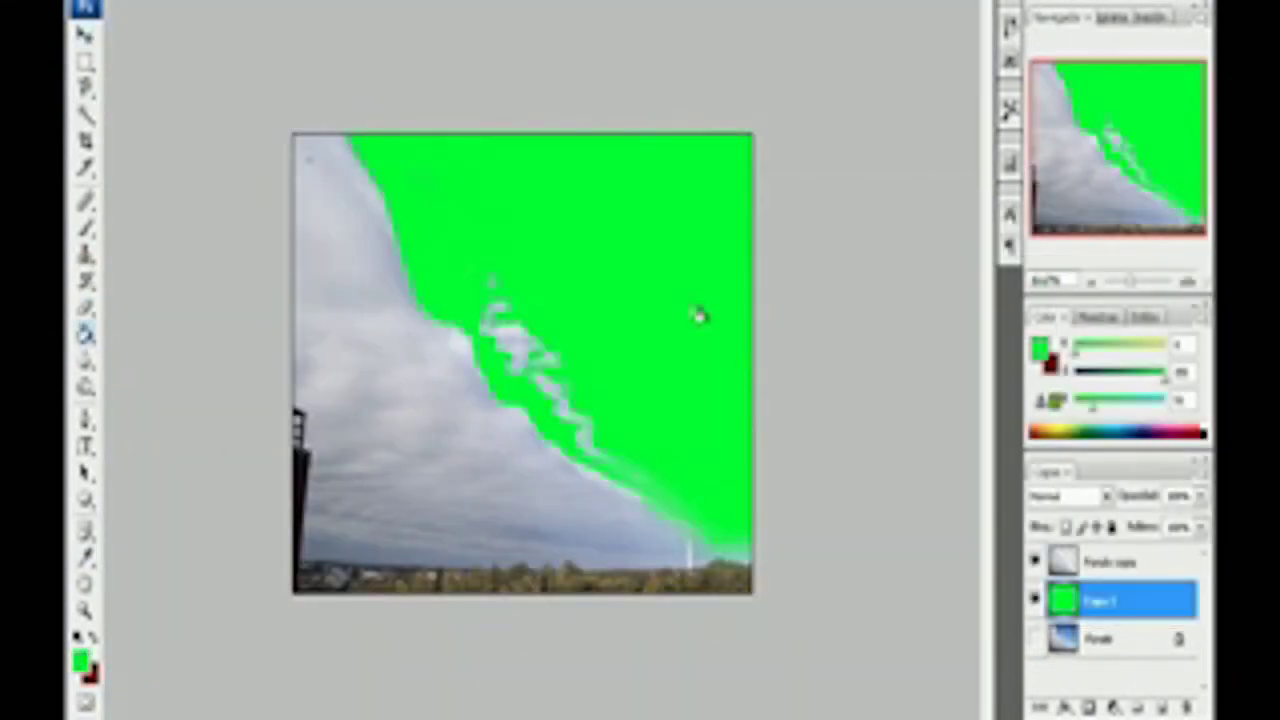
Undo stray eraser strokes on the green layer and reselect Fondo copia
{"action": "left_click", "coordinate": [85, 308]}
{"action": "left_click", "coordinate": [85, 610]}
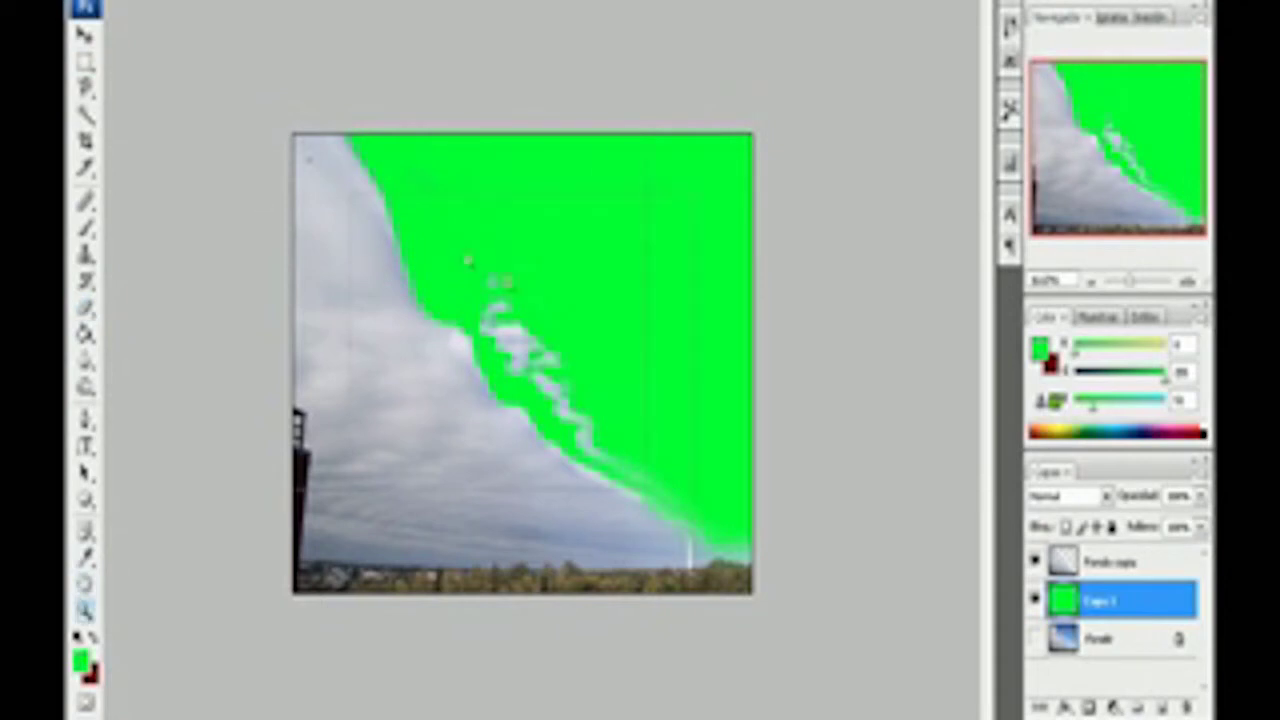
{"action": "left_click", "coordinate": [337, 168], "text": "alt"}
{"action": "left_click", "coordinate": [606, 394]}
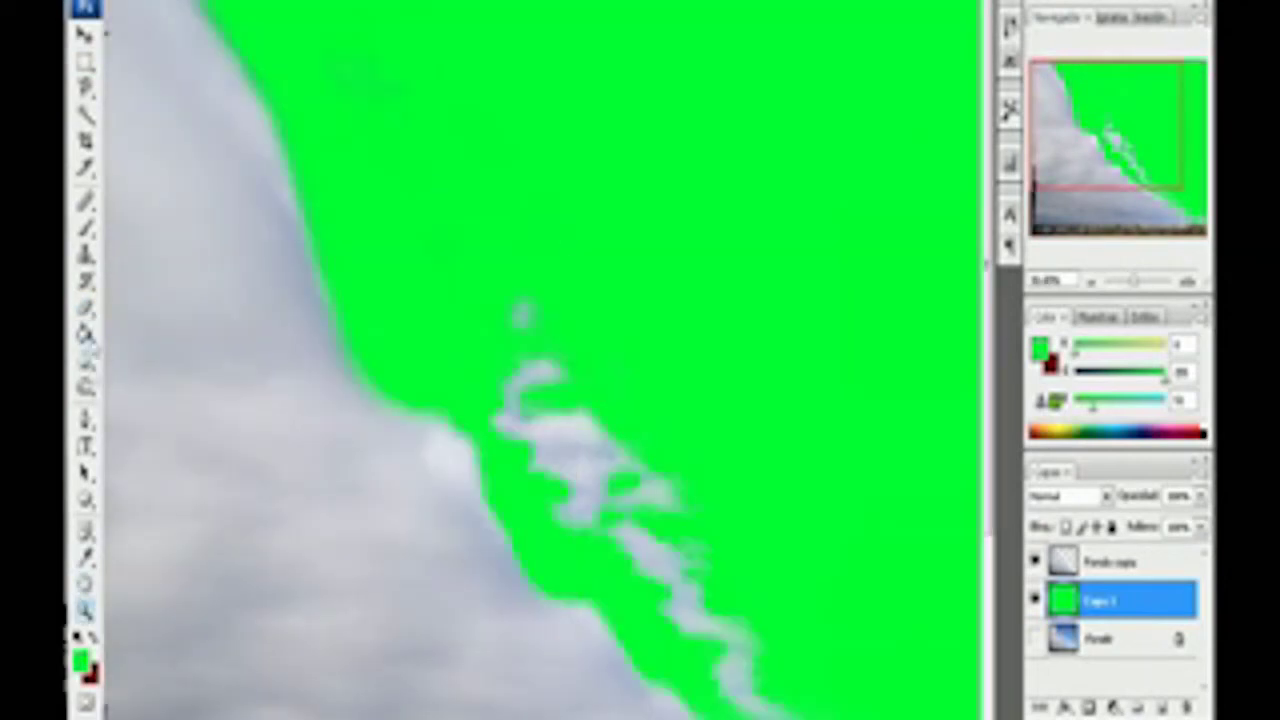
{"action": "left_click", "coordinate": [85, 308]}
{"action": "left_click_drag", "start_coordinate": [225, 45], "coordinate": [240, 35]}
{"action": "left_click", "coordinate": [564, 72]}
{"action": "left_click_drag", "start_coordinate": [600, 70], "coordinate": [655, 95]}
{"action": "key", "text": "ctrl+alt+z"}
{"action": "key", "text": "ctrl+alt+z"}
{"action": "left_click", "coordinate": [1119, 562]}
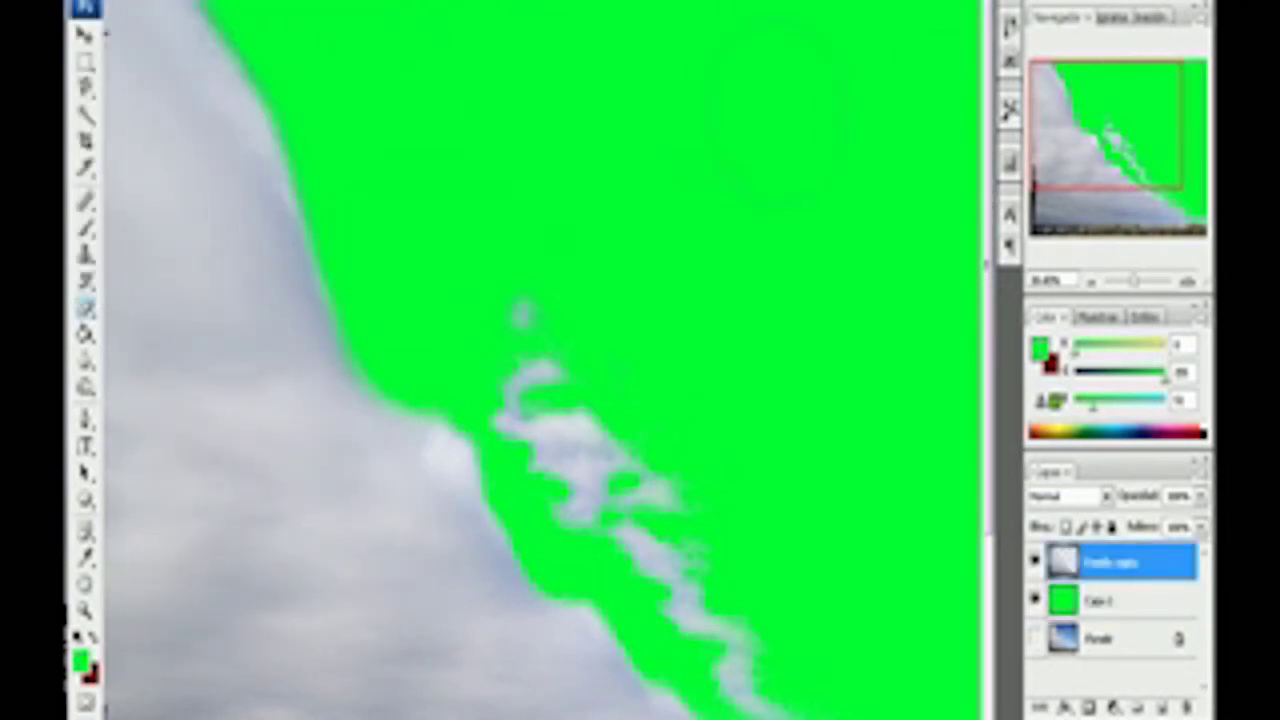
Inspect the erased cloud edges up close, checking the brush size options
{"action": "left_click_drag", "start_coordinate": [1108, 126], "coordinate": [1129, 159]}
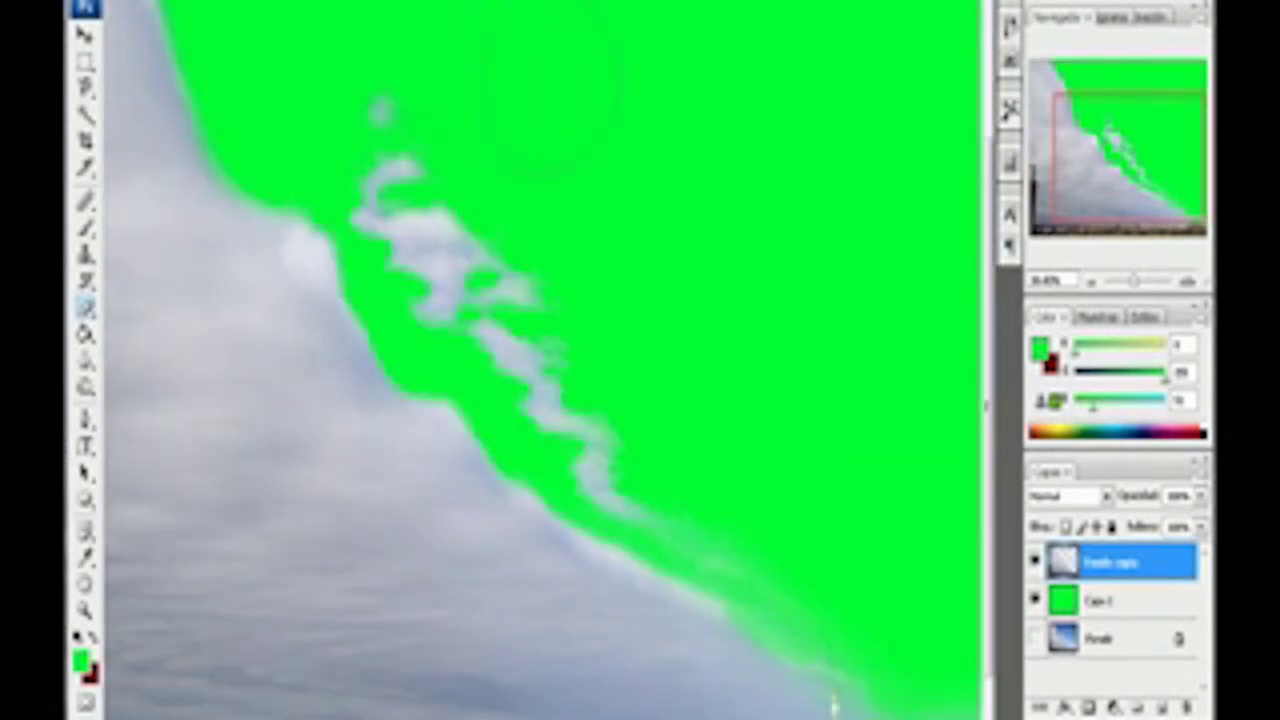
{"action": "scroll", "coordinate": [540, 360], "scroll_direction": "down", "scroll_amount": 2}
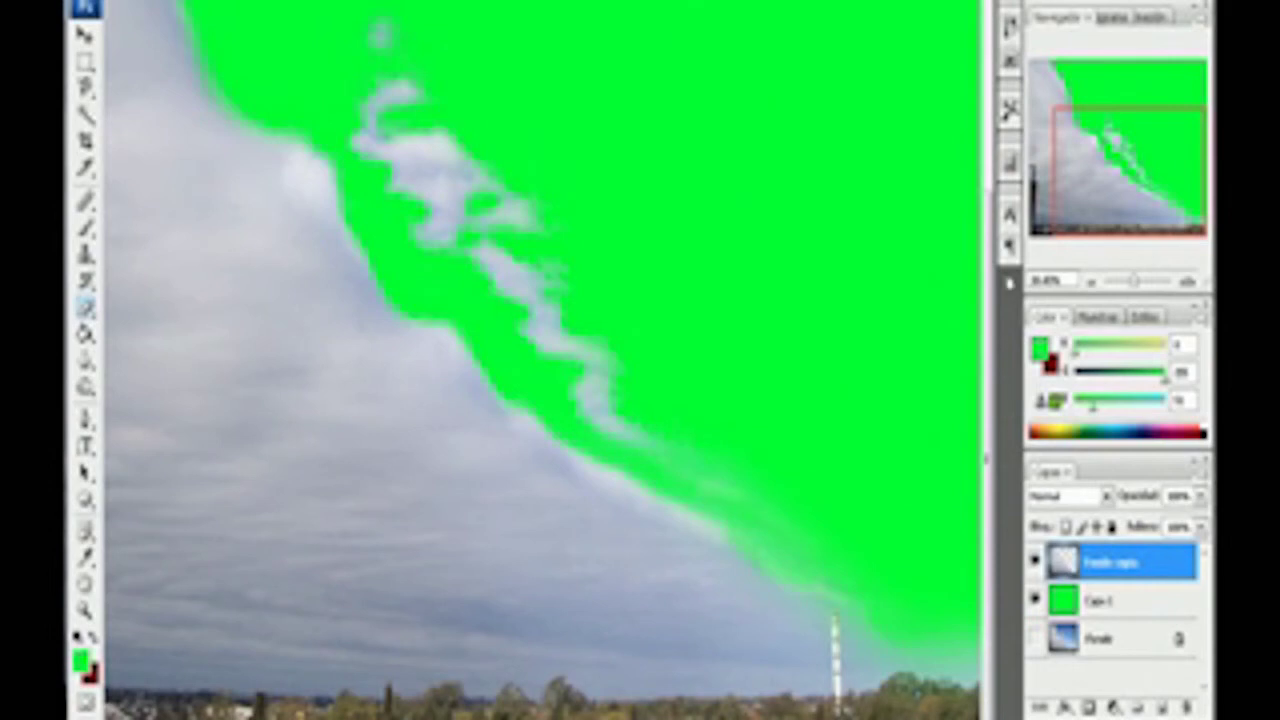
{"action": "scroll", "coordinate": [915, 135], "scroll_direction": "up", "scroll_amount": 5}
{"action": "scroll", "coordinate": [118, 57], "scroll_direction": "up", "scroll_amount": 3}
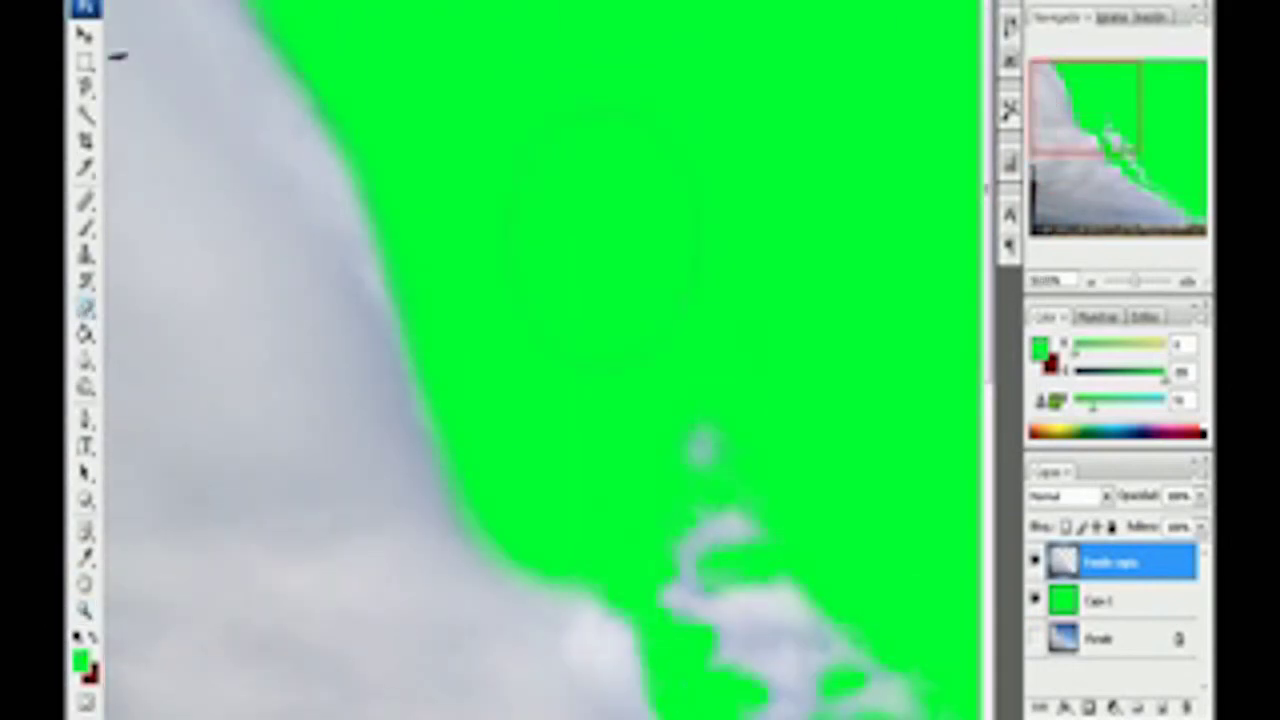
{"action": "right_click", "coordinate": [165, 220]}
{"action": "left_click_drag", "start_coordinate": [1085, 108], "coordinate": [1150, 170]}
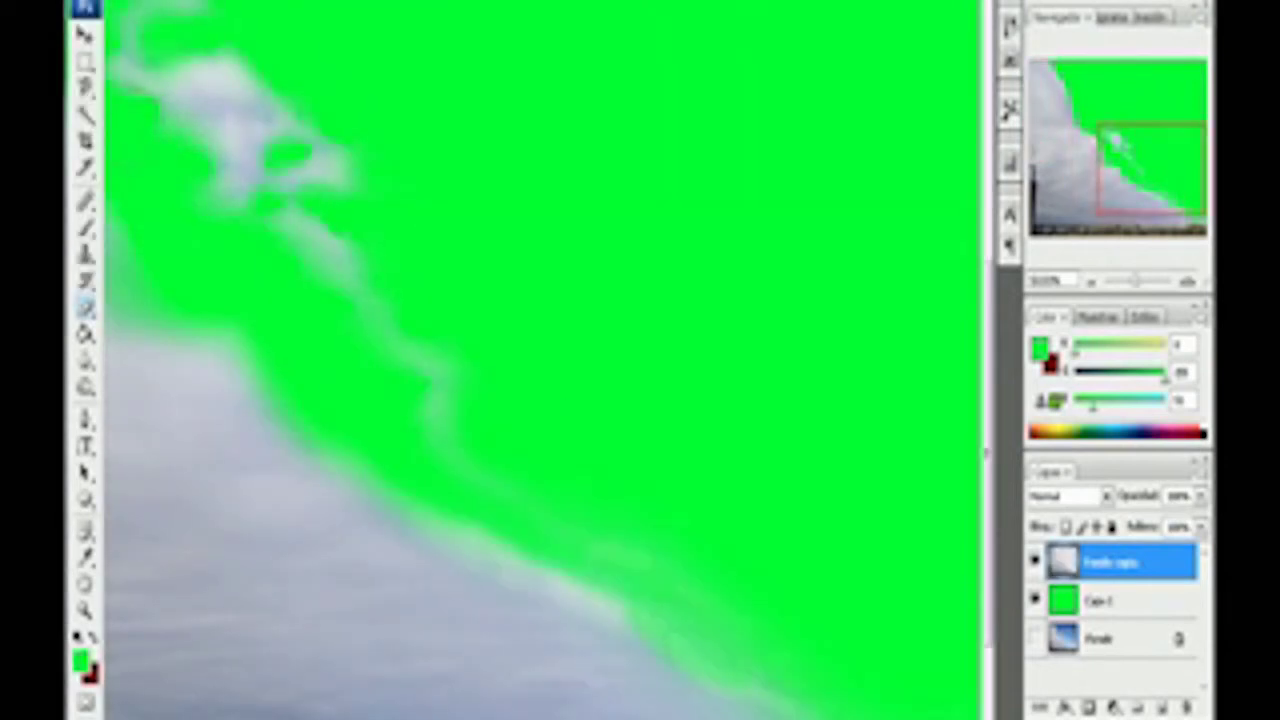
{"action": "right_click", "coordinate": [165, 220]}
{"action": "key", "text": "Return"}
Fit the image on screen, toggle the green and Fondo layers, then orbit the Cinema 4D saucer
{"action": "scroll", "coordinate": [540, 360], "scroll_direction": "up", "scroll_amount": 2}
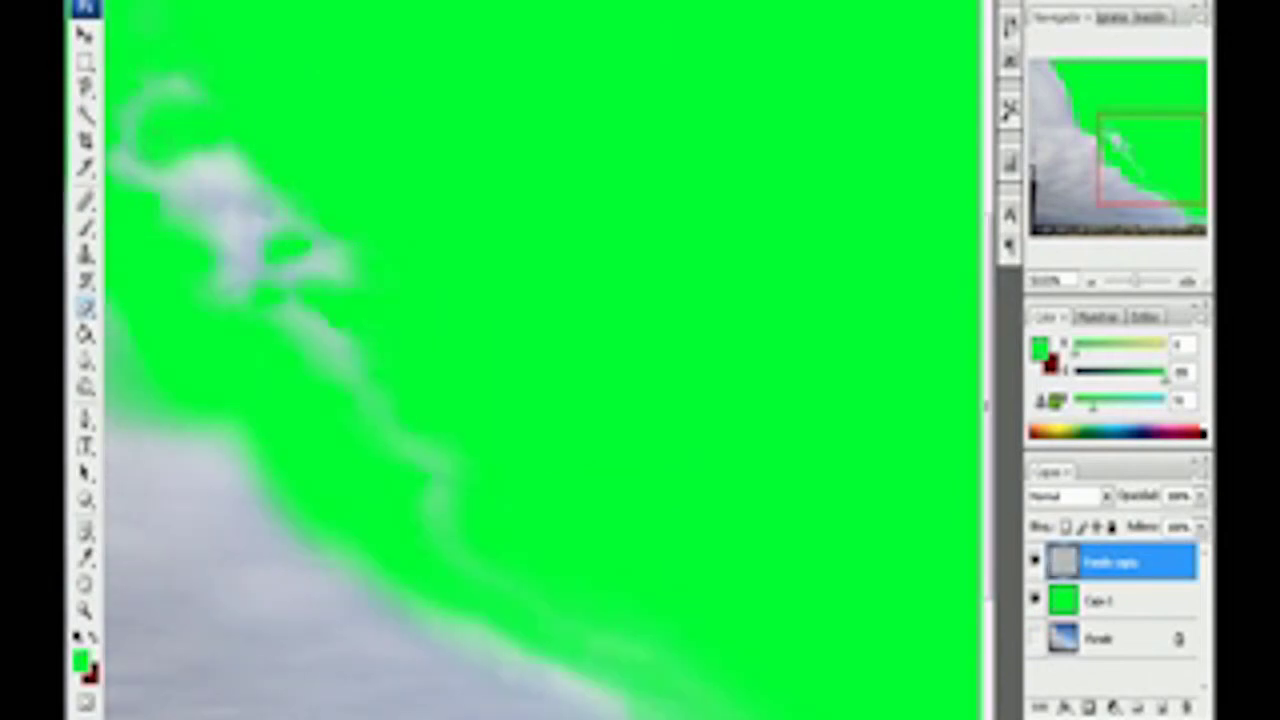
{"action": "scroll", "coordinate": [540, 360], "scroll_direction": "left", "scroll_amount": 2}
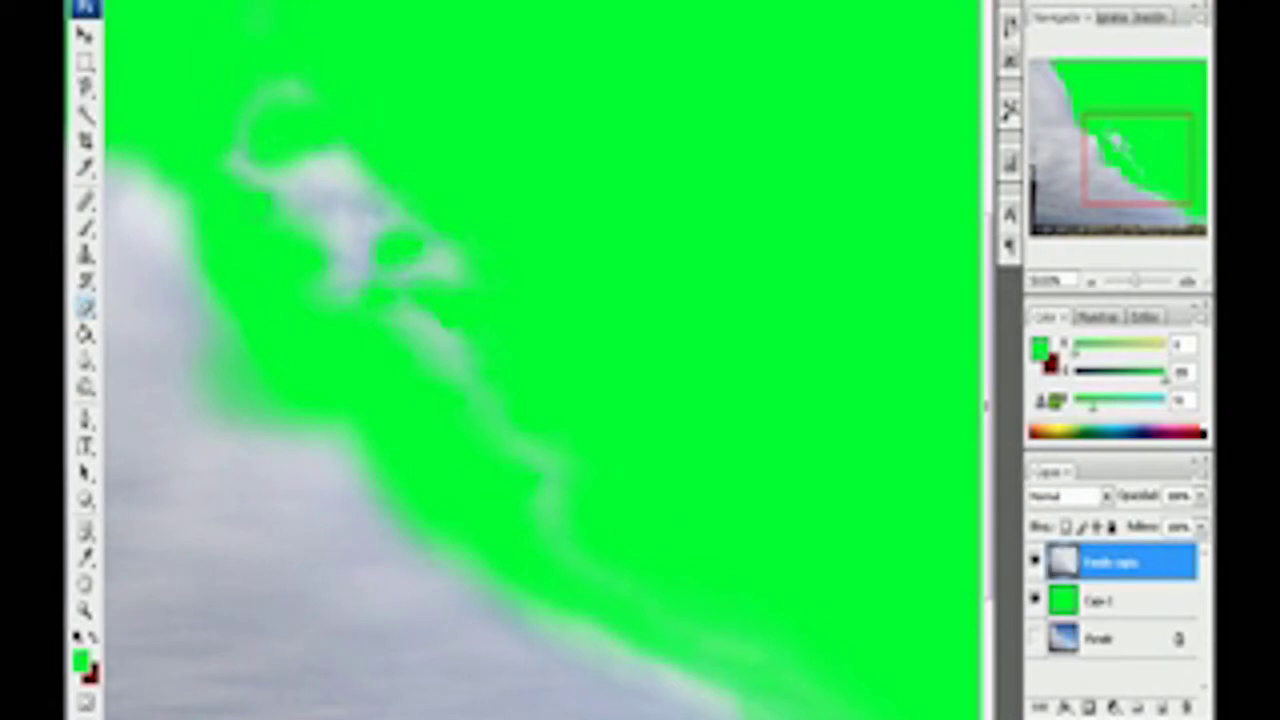
{"action": "scroll", "coordinate": [540, 360], "scroll_direction": "down", "scroll_amount": 2}
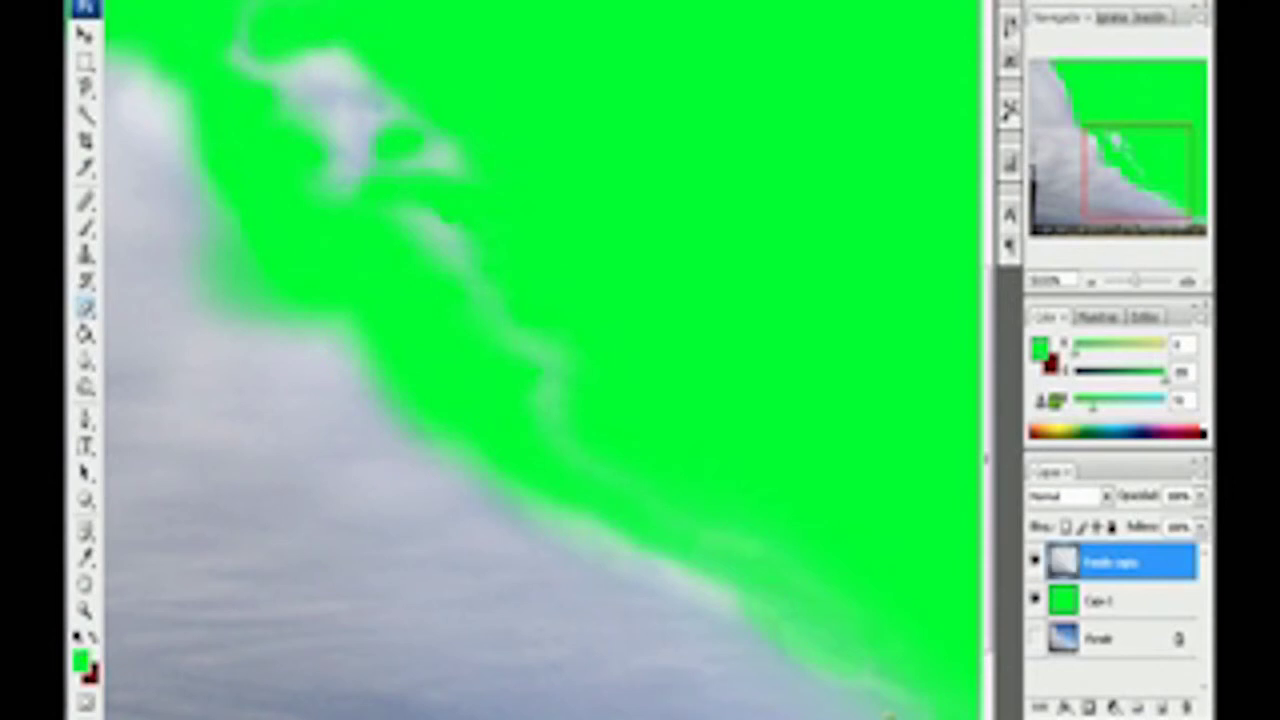
{"action": "scroll", "coordinate": [548, 305], "scroll_direction": "down", "scroll_amount": 2}
{"action": "scroll", "coordinate": [548, 305], "scroll_direction": "up", "scroll_amount": 2}
{"action": "key", "text": "ctrl+0"}
{"action": "left_click", "coordinate": [1035, 600]}
{"action": "left_click", "coordinate": [1035, 638]}
{"action": "left_click", "coordinate": [1035, 600]}
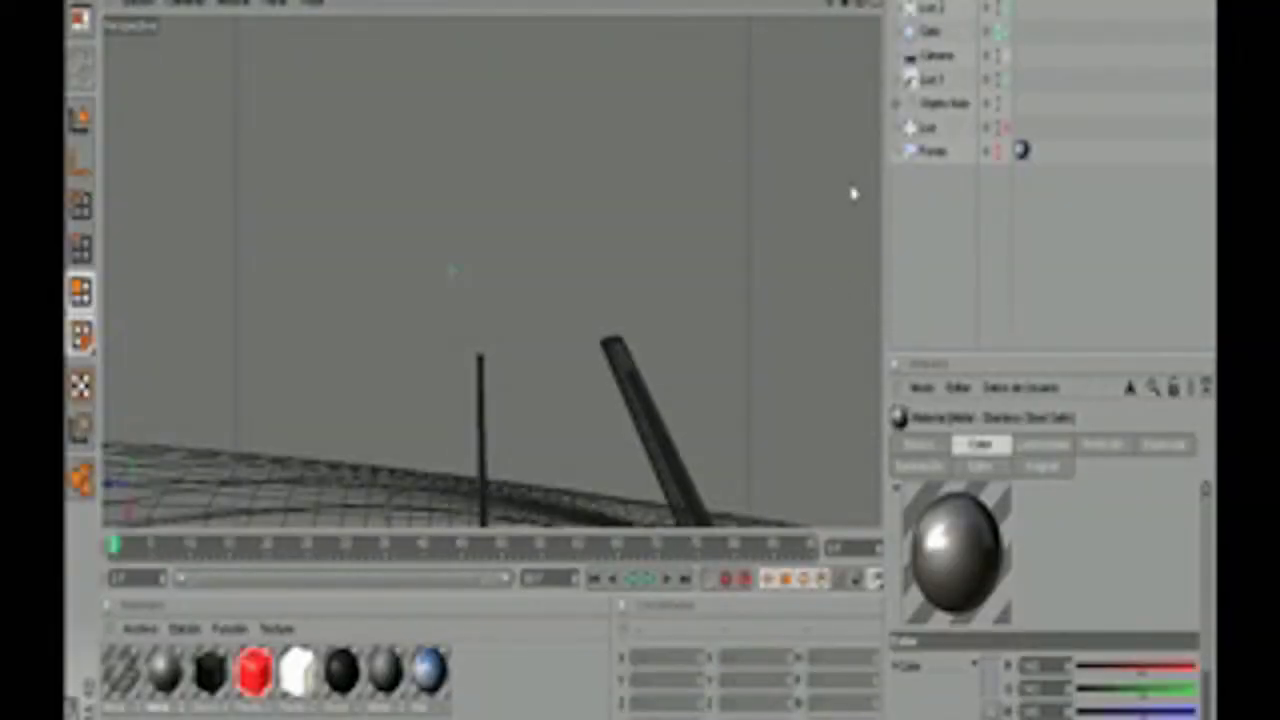
{"action": "mouse_move", "coordinate": [851, 194]}
{"action": "left_mouse_down"}
{"action": "mouse_move", "coordinate": [765, 158]}
{"action": "mouse_move", "coordinate": [861, 20]}
{"action": "mouse_move", "coordinate": [873, 41]}
{"action": "mouse_move", "coordinate": [958, 68]}
{"action": "mouse_move", "coordinate": [826, 20]}
{"action": "mouse_move", "coordinate": [774, 106]}
{"action": "mouse_move", "coordinate": [809, 123]}
{"action": "mouse_move", "coordinate": [836, 5]}
{"action": "mouse_move", "coordinate": [815, 67]}
{"action": "left_mouse_up"}
Switch the Cinema 4D viewport to Gouraud shading and orbit to the saucer's underside
{"action": "left_click", "coordinate": [232, 3]}
{"action": "left_click", "coordinate": [254, 133]}
{"action": "scroll", "coordinate": [557, 214], "scroll_direction": "up", "scroll_amount": 5}
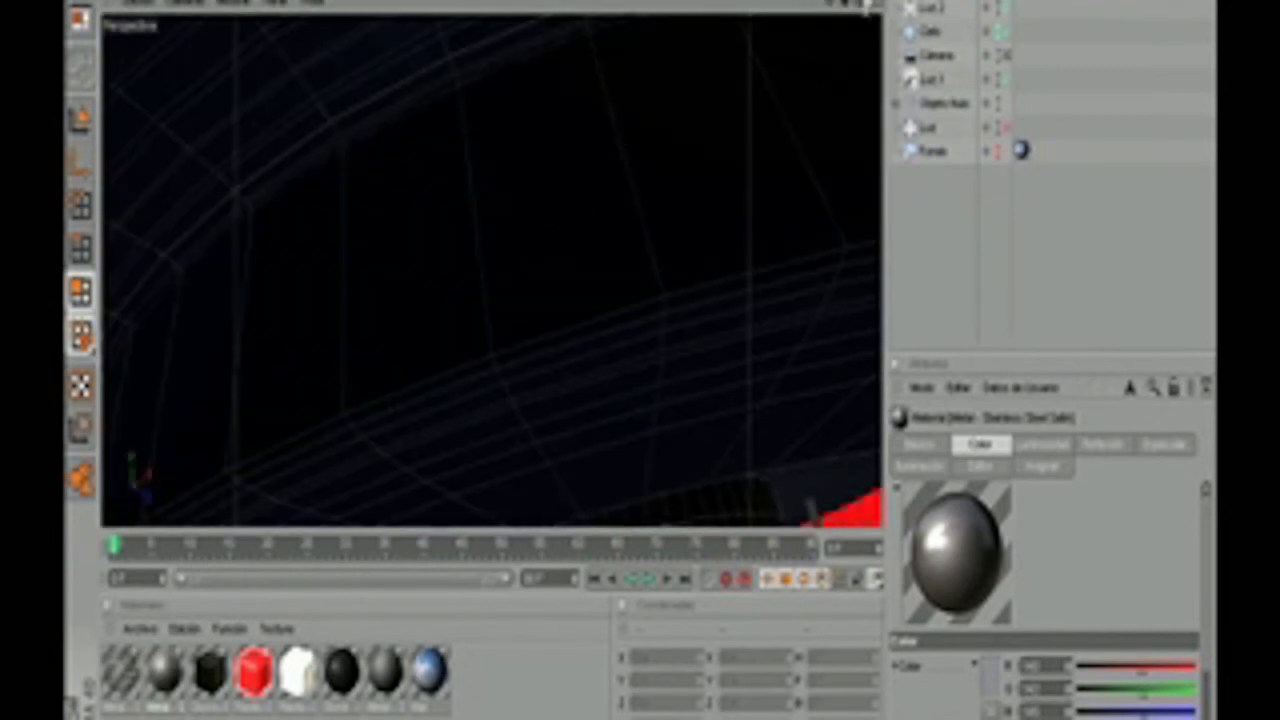
{"action": "left_click_drag", "start_coordinate": [862, 20], "coordinate": [830, 20]}
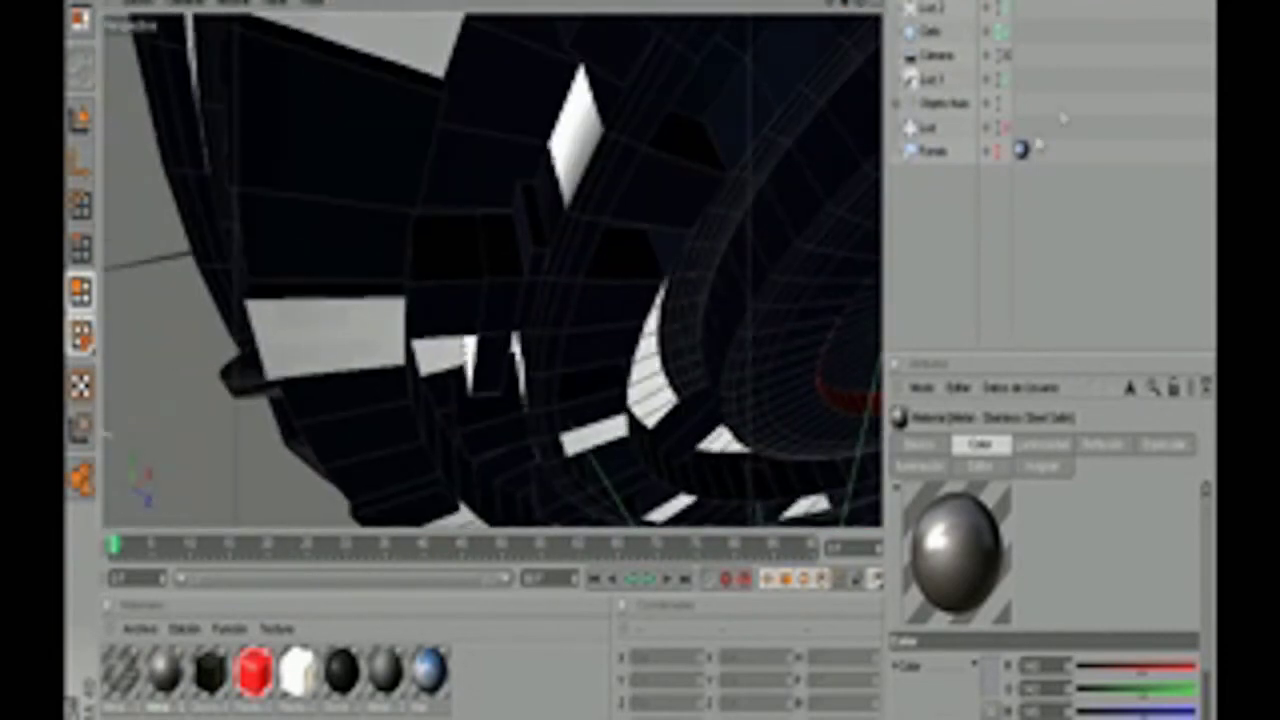
Inspect the white material, then view the saucer through the scene camera against the sky
{"action": "double_click", "coordinate": [298, 670]}
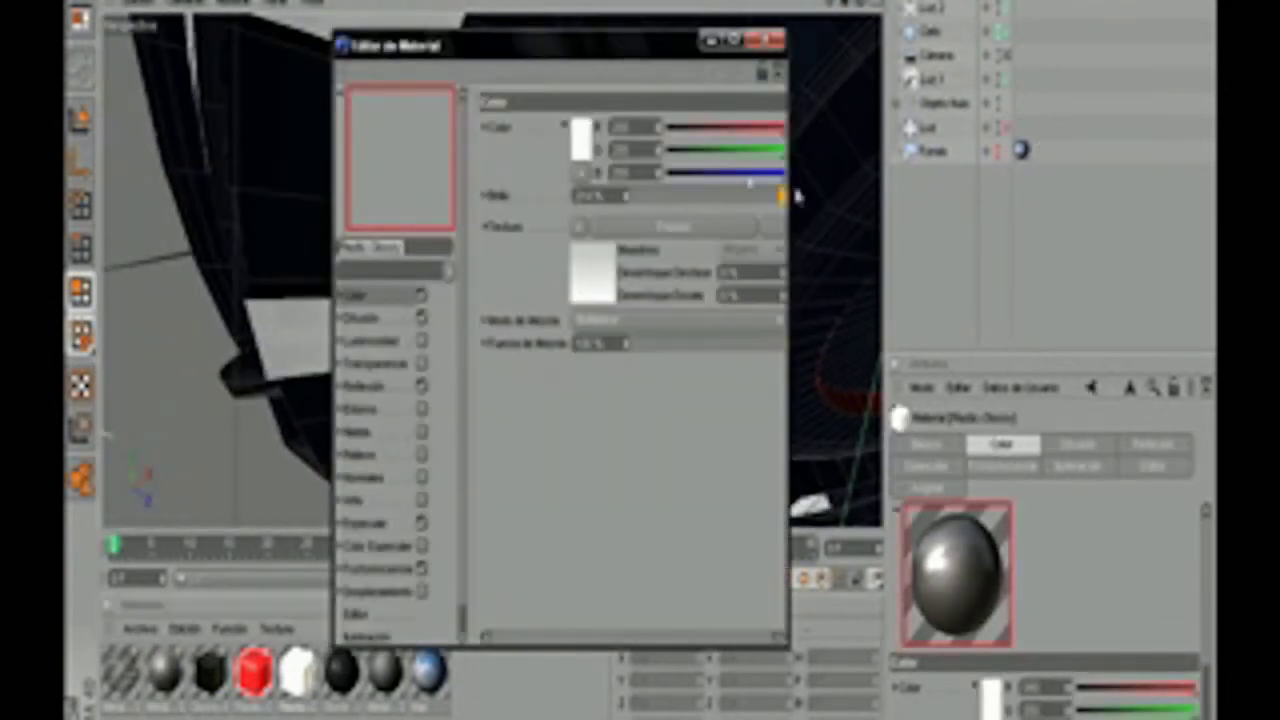
{"action": "left_click", "coordinate": [773, 40]}
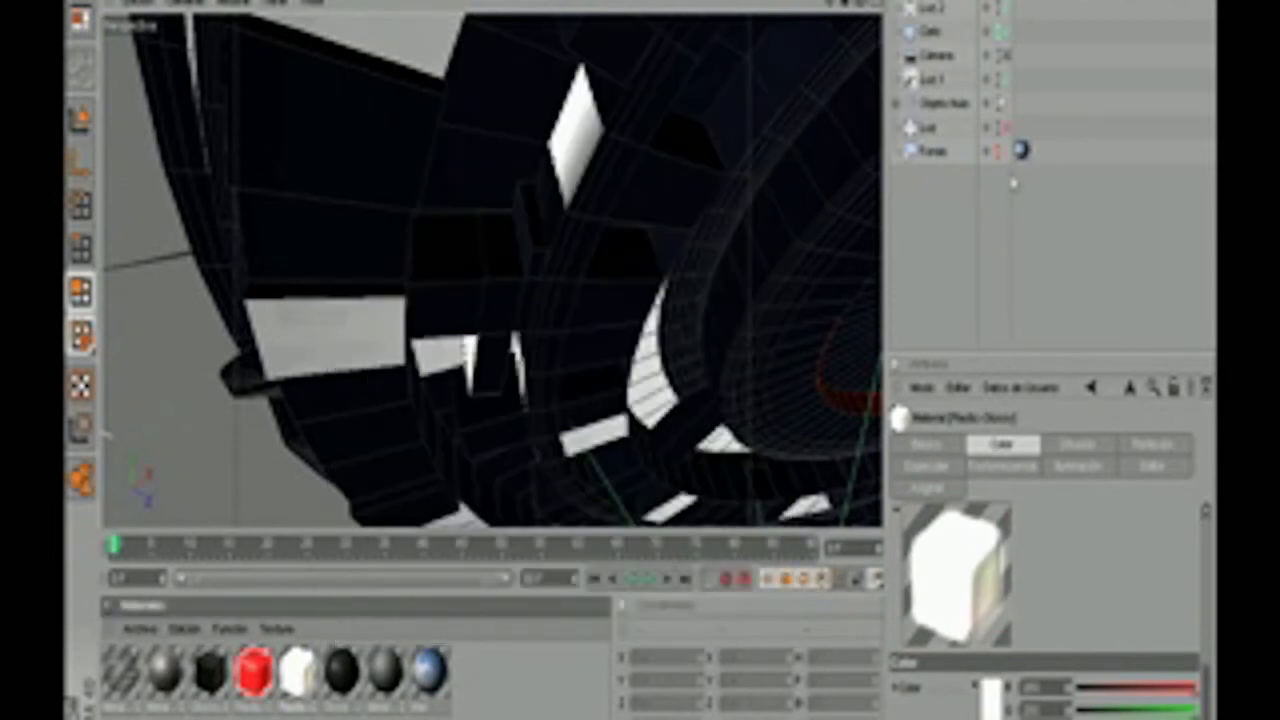
{"action": "left_click", "coordinate": [1008, 55]}
{"action": "left_click", "coordinate": [1000, 150]}
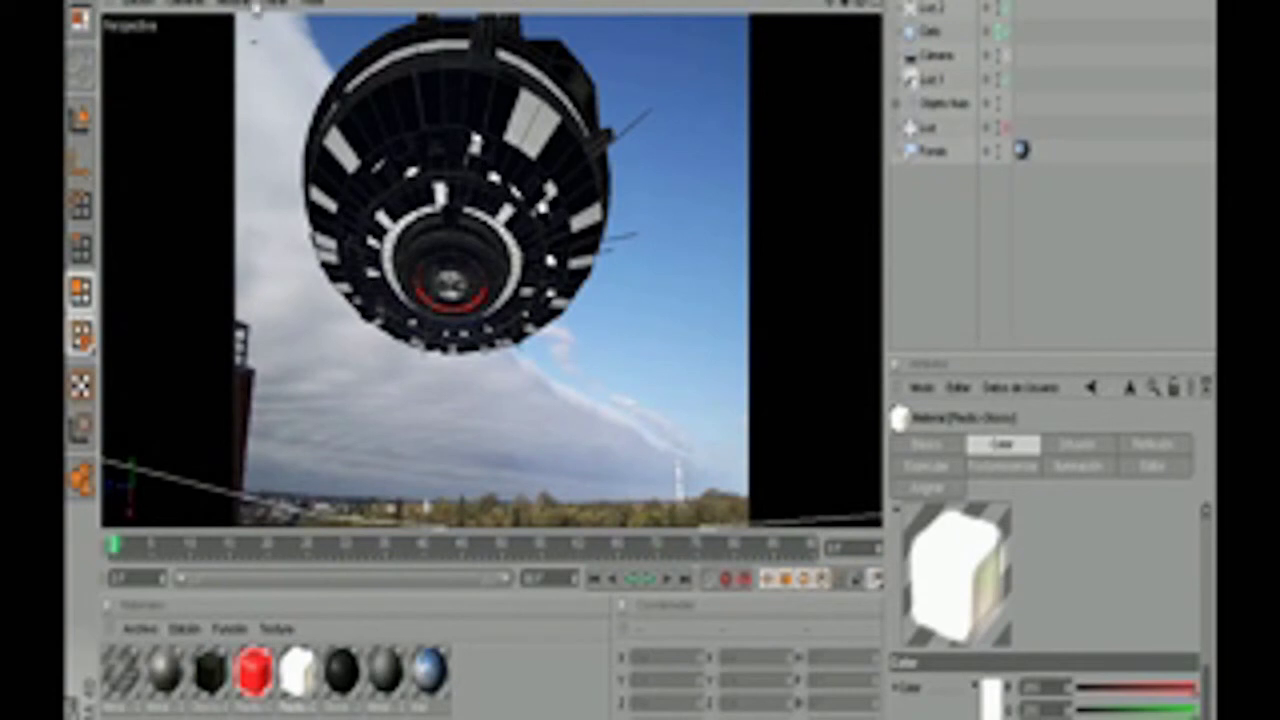
Add a light inside the saucer and orbit to view it from below
{"action": "left_click", "coordinate": [255, 8]}
{"action": "left_click", "coordinate": [294, 106]}
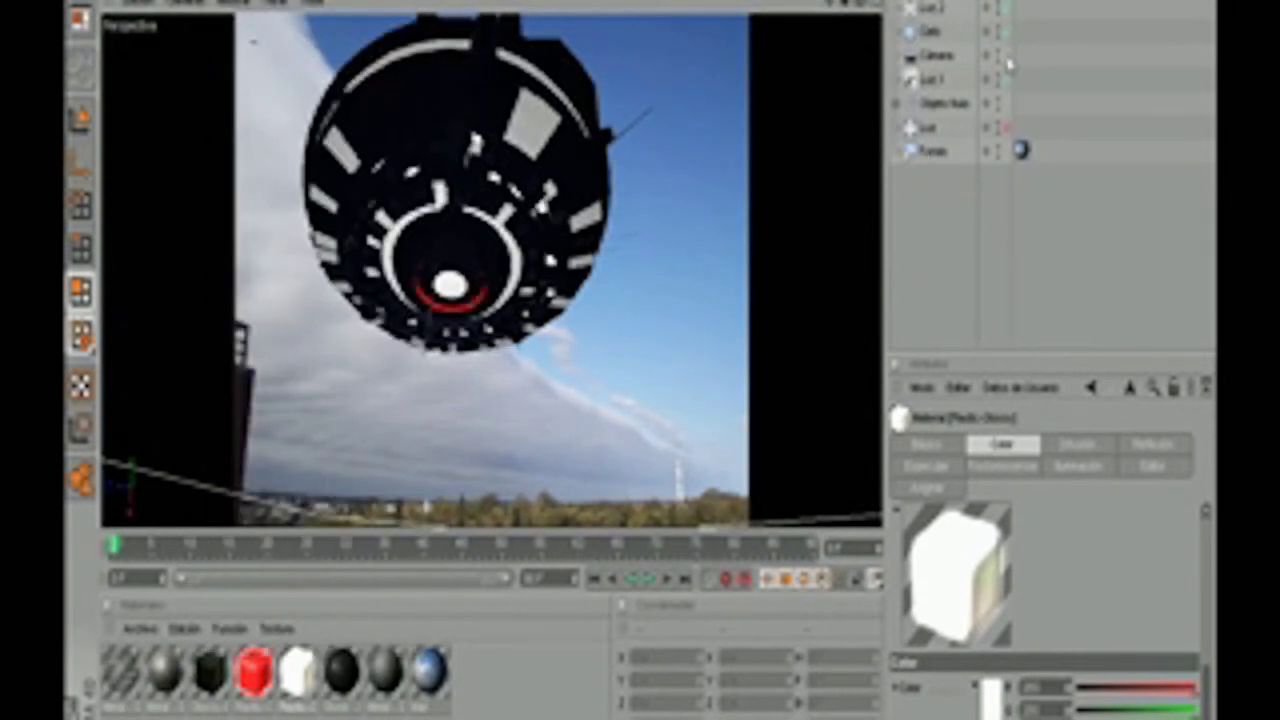
{"action": "left_click_drag", "start_coordinate": [862, 8], "coordinate": [785, 134]}
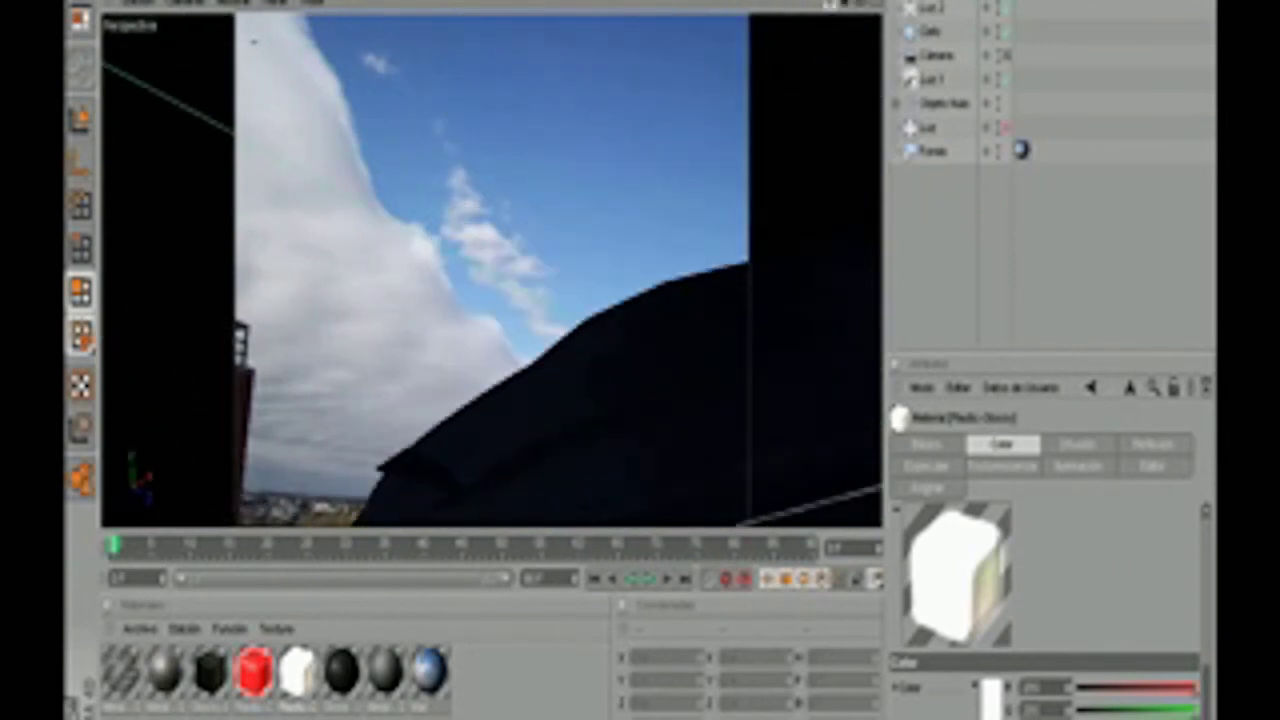
{"action": "mouse_move", "coordinate": [785, 134]}
{"action": "left_mouse_down"}
{"action": "mouse_move", "coordinate": [793, 82]}
{"action": "mouse_move", "coordinate": [838, 4]}
{"action": "left_mouse_up"}
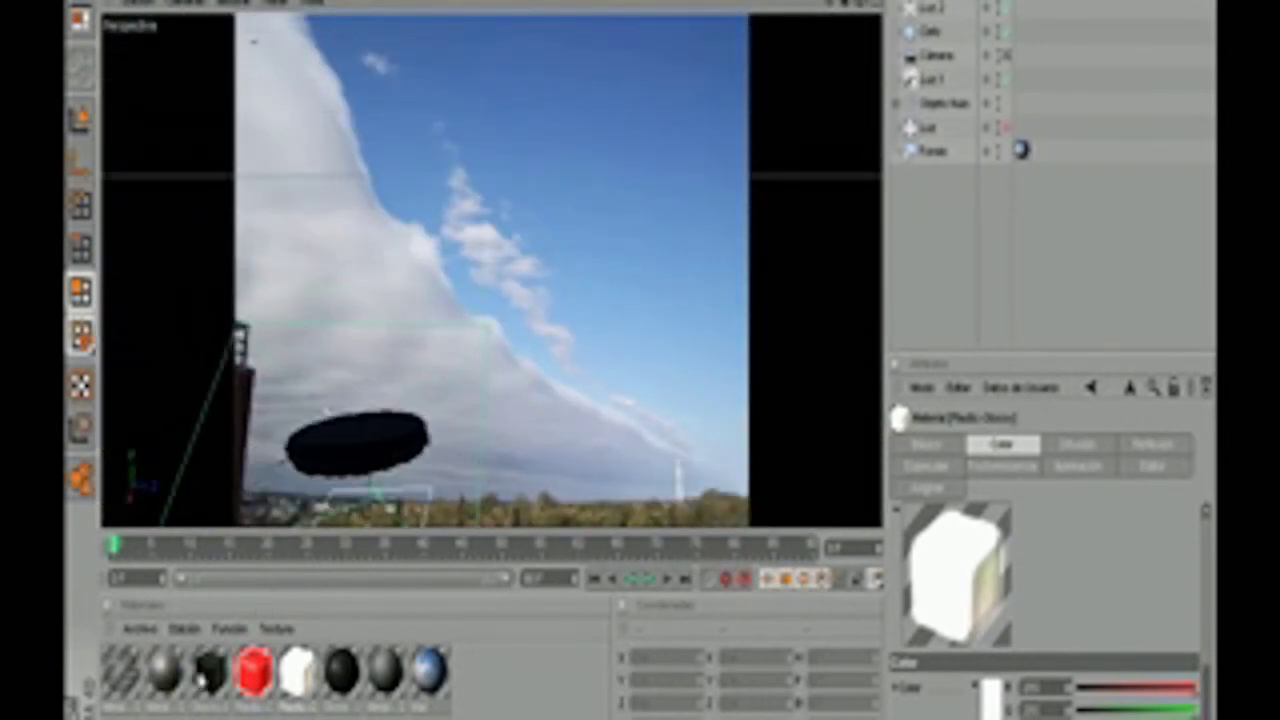
Inspect the black material and return to the camera view
{"action": "double_click", "coordinate": [210, 670]}
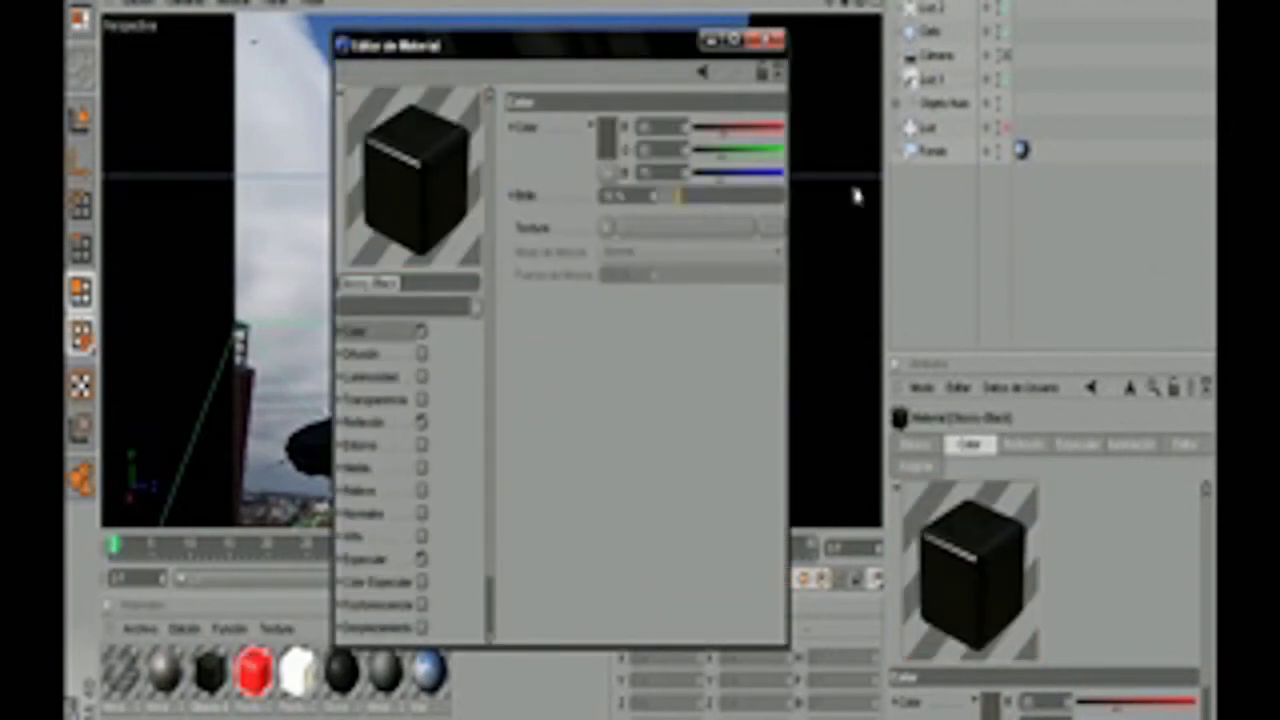
{"action": "left_click", "coordinate": [776, 40]}
{"action": "left_click", "coordinate": [1008, 58]}
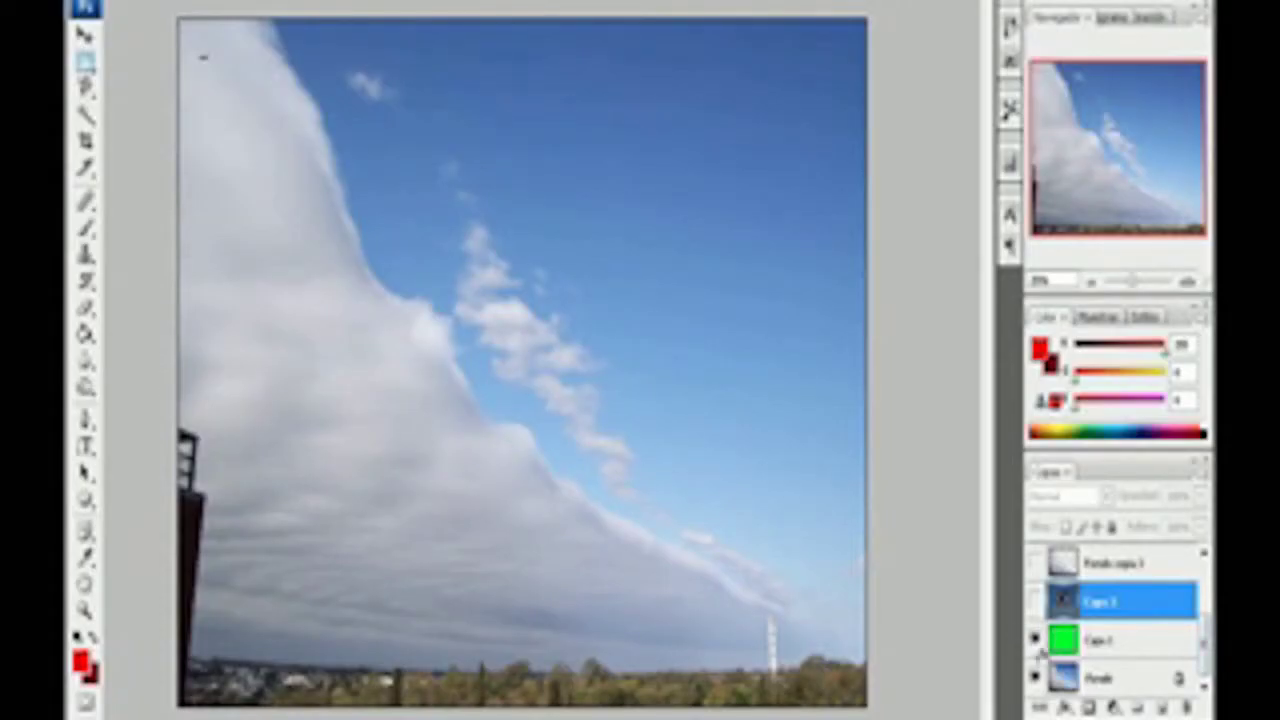
Show the green layer and the cut-out cloud layer, then zoom in on the cloud edge
{"action": "left_click", "coordinate": [1036, 638]}
{"action": "left_click", "coordinate": [1036, 563]}
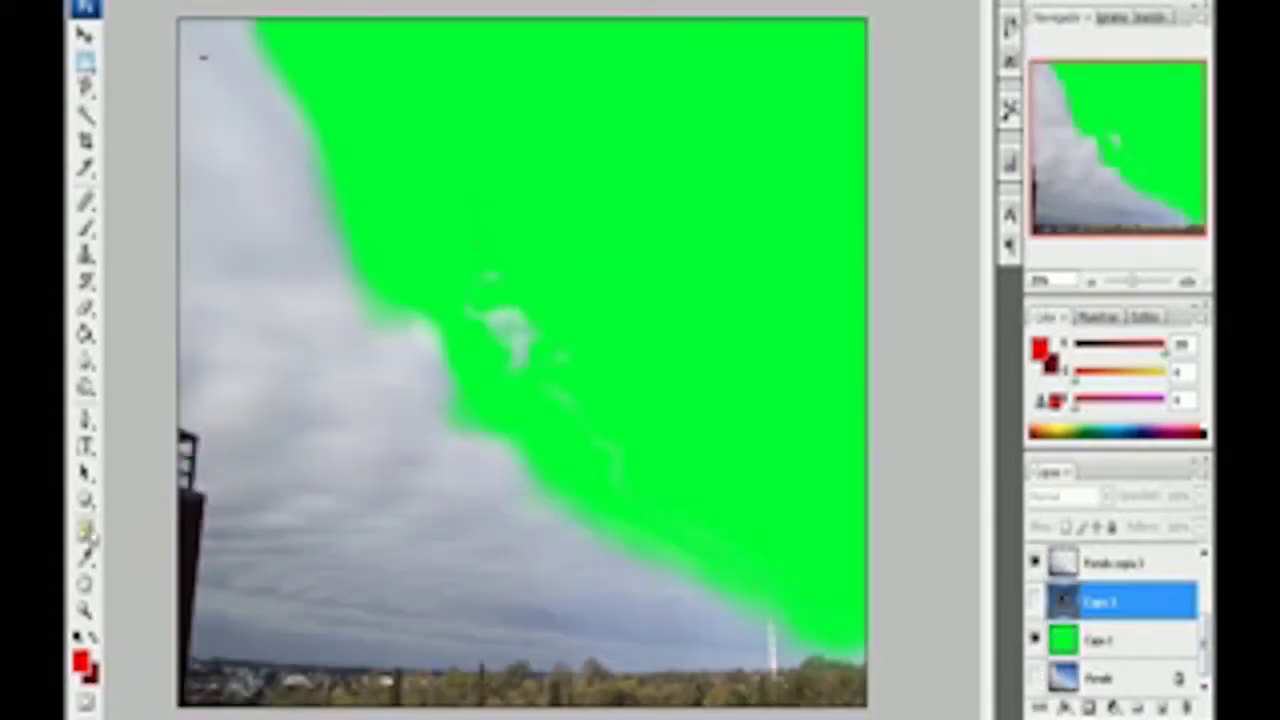
{"action": "key", "text": "z"}
{"action": "left_click", "coordinate": [541, 474]}
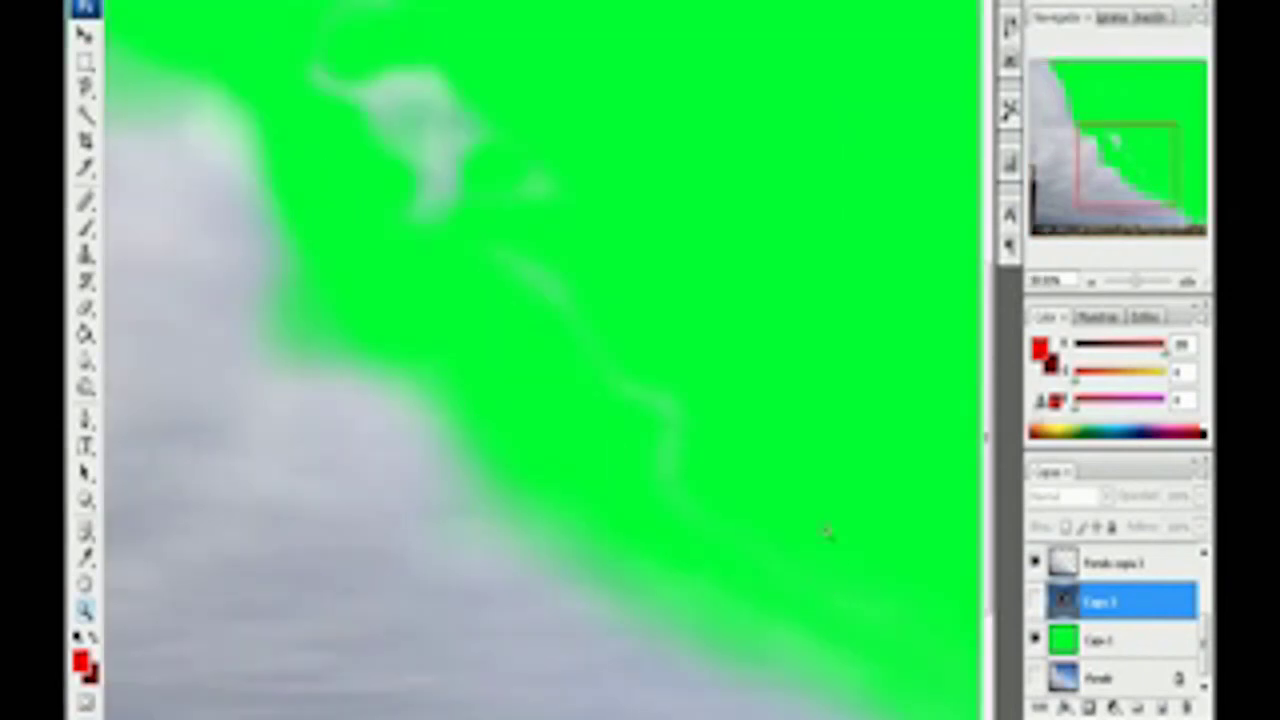
{"action": "left_click", "coordinate": [823, 529]}
Shrink the eraser brush on the top cloud layer and zoom back out
{"action": "left_click", "coordinate": [86, 308]}
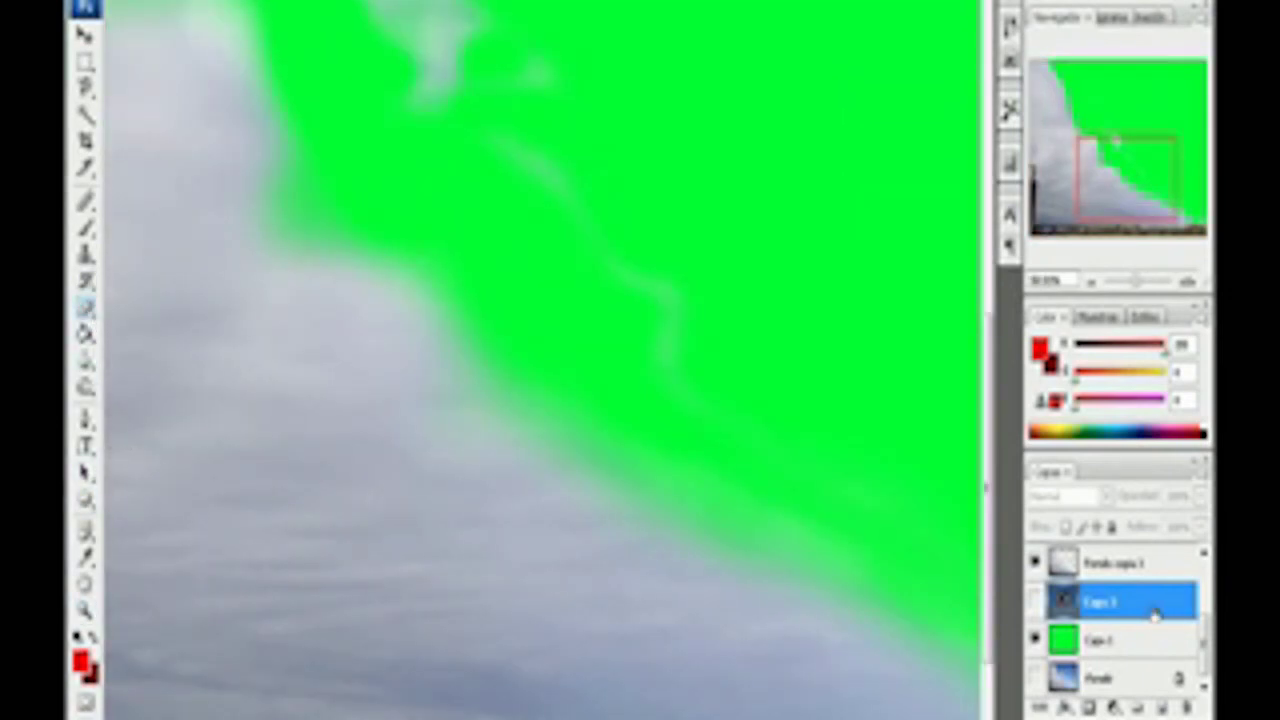
{"action": "left_click", "coordinate": [1110, 563]}
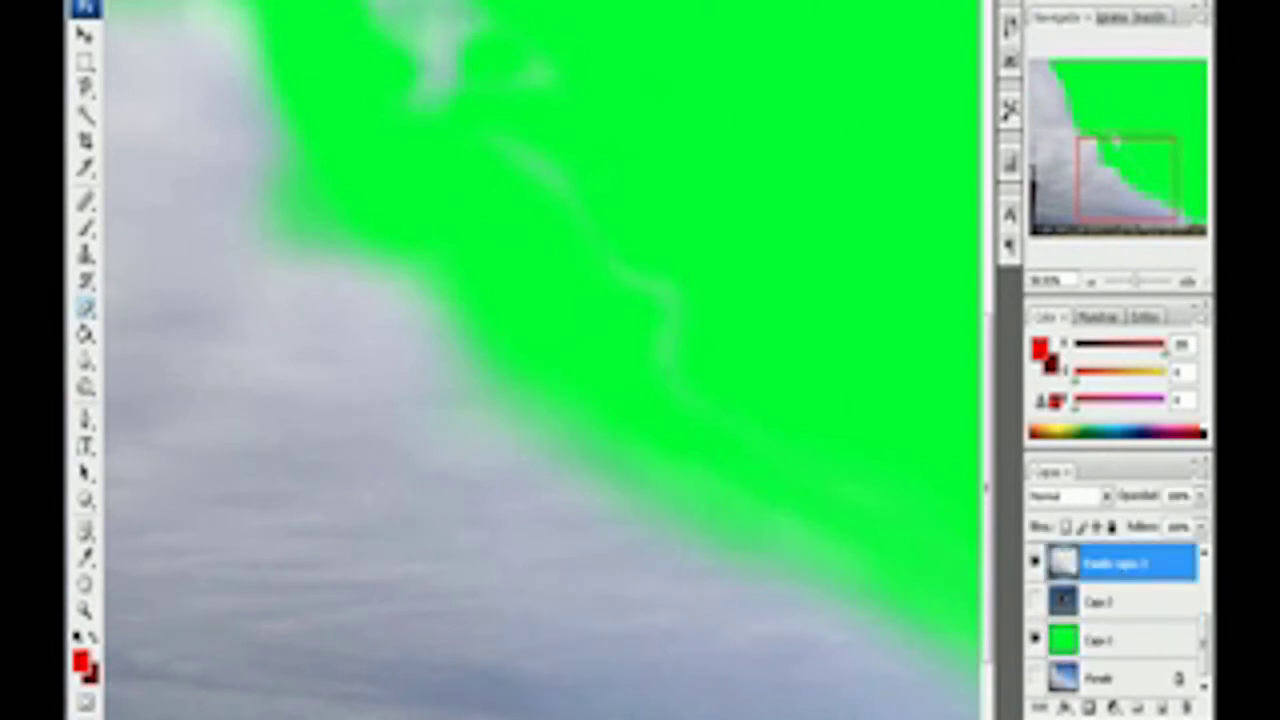
{"action": "right_click", "coordinate": [263, 30]}
{"action": "left_click_drag", "start_coordinate": [263, 30], "coordinate": [176, 35]}
{"action": "key", "text": "Return"}
{"action": "scroll", "coordinate": [540, 360], "scroll_direction": "down", "scroll_amount": 3}
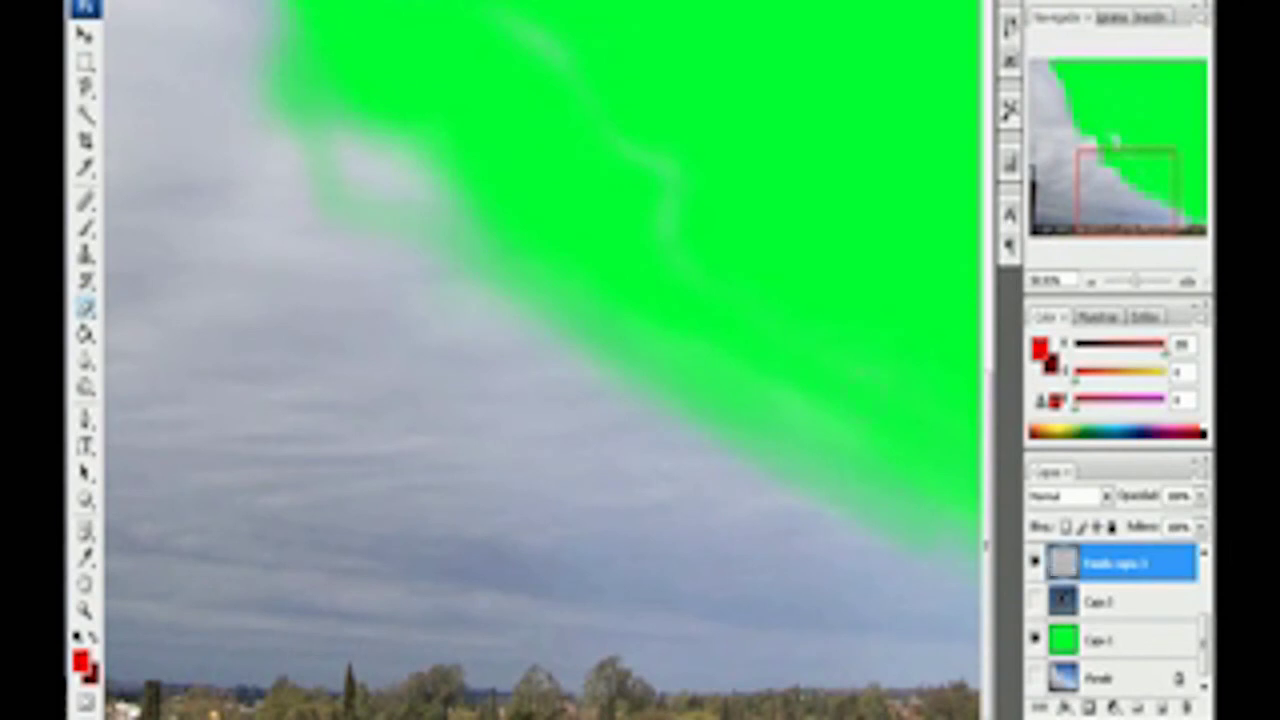
{"action": "scroll", "coordinate": [607, 352], "scroll_direction": "up", "scroll_amount": 3}
{"action": "scroll", "coordinate": [540, 360], "scroll_direction": "left", "scroll_amount": 3}
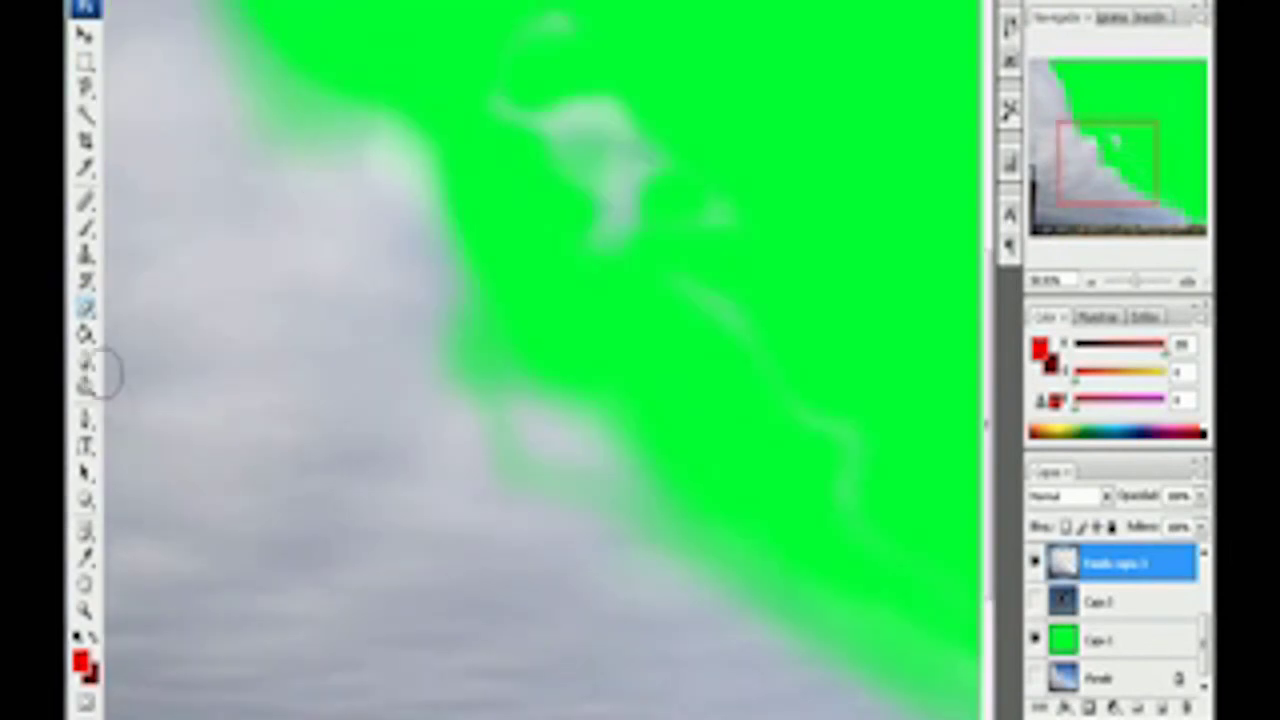
{"action": "left_click", "coordinate": [451, 189], "text": "alt"}
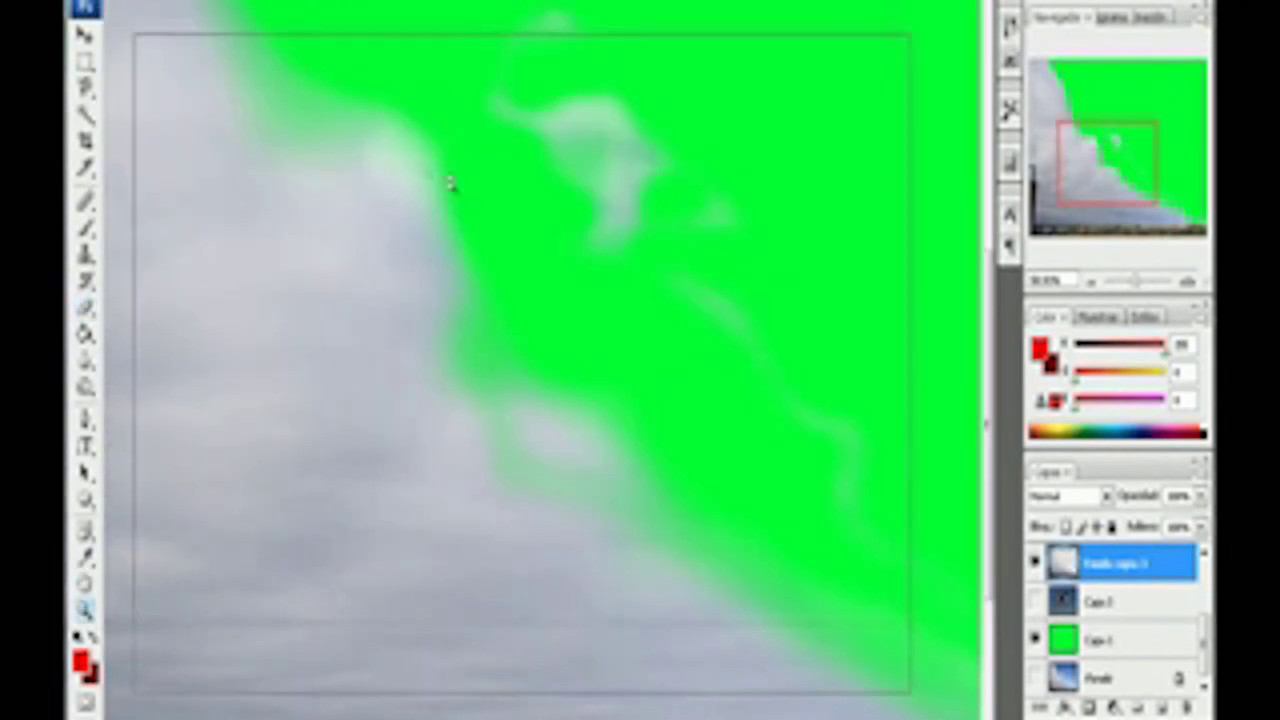
{"action": "left_click", "coordinate": [506, 223], "text": "alt"}
{"action": "left_click", "coordinate": [200, 46], "text": "alt"}
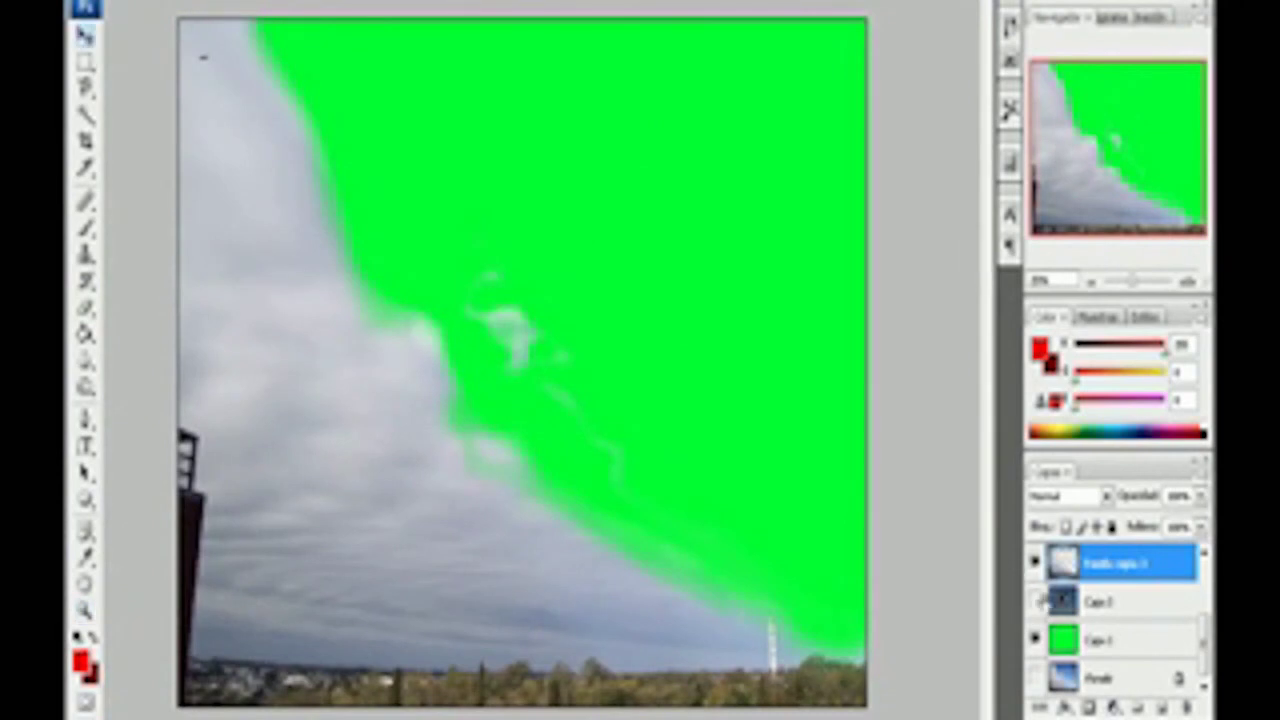
Toggle the UFO and top cloud layers to compare, selecting the cloud layer
{"action": "left_click", "coordinate": [1036, 600]}
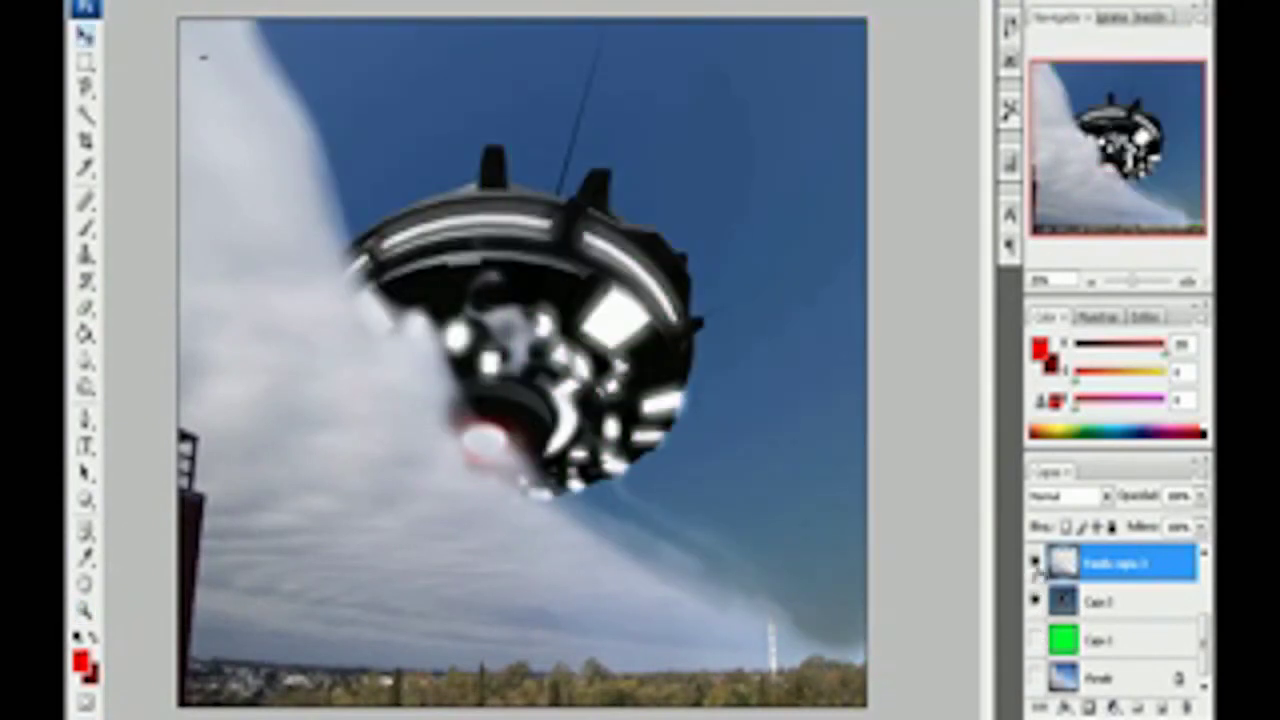
{"action": "left_click", "coordinate": [1036, 563]}
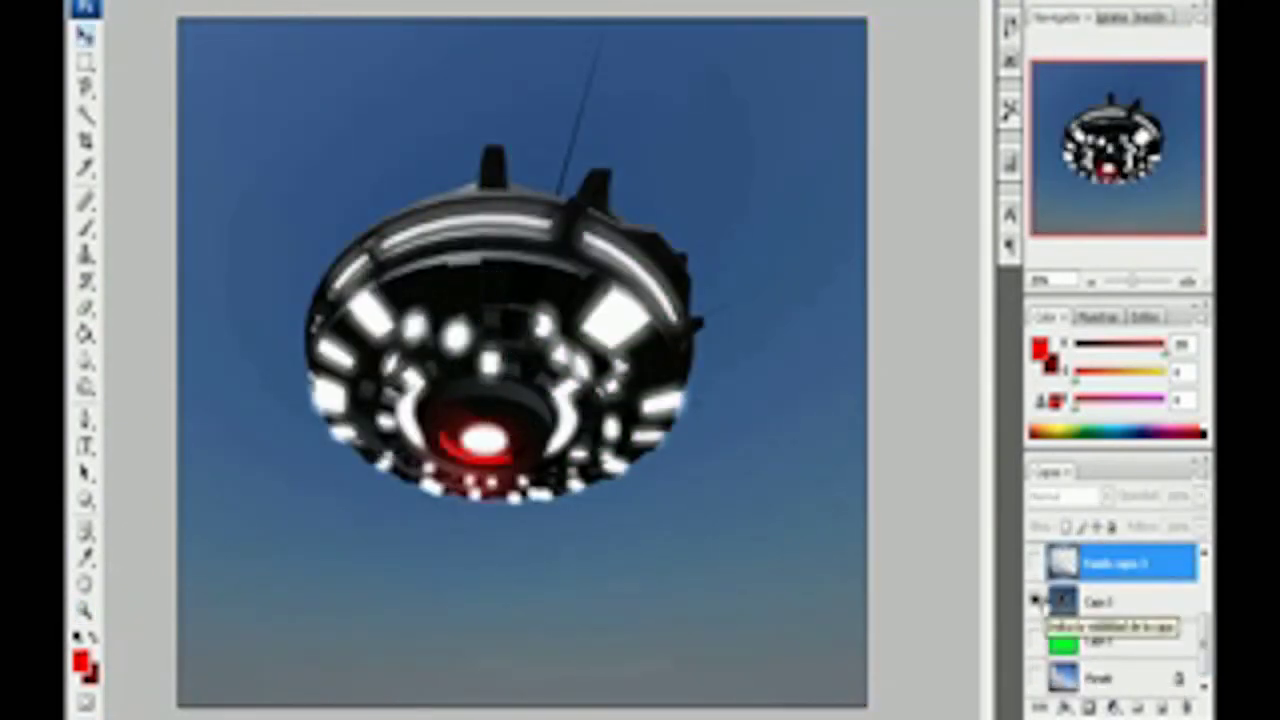
{"action": "left_click", "coordinate": [1036, 600]}
{"action": "left_click", "coordinate": [1036, 563]}
Preview Gaussian Blur on the clouds, cancel it, and show the UFO layer again
{"action": "scroll", "coordinate": [1200, 553], "scroll_direction": "up", "scroll_amount": 3}
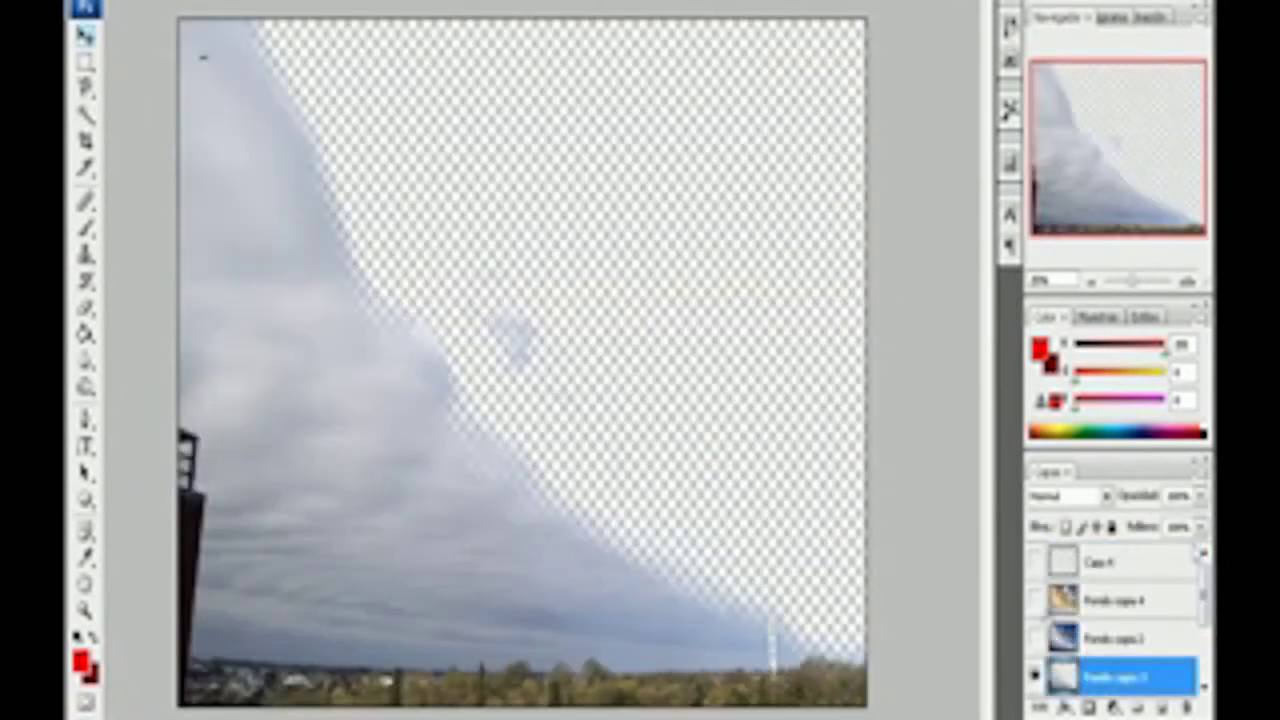
{"action": "left_click", "coordinate": [318, 2]}
{"action": "mouse_move", "coordinate": [410, 163]}
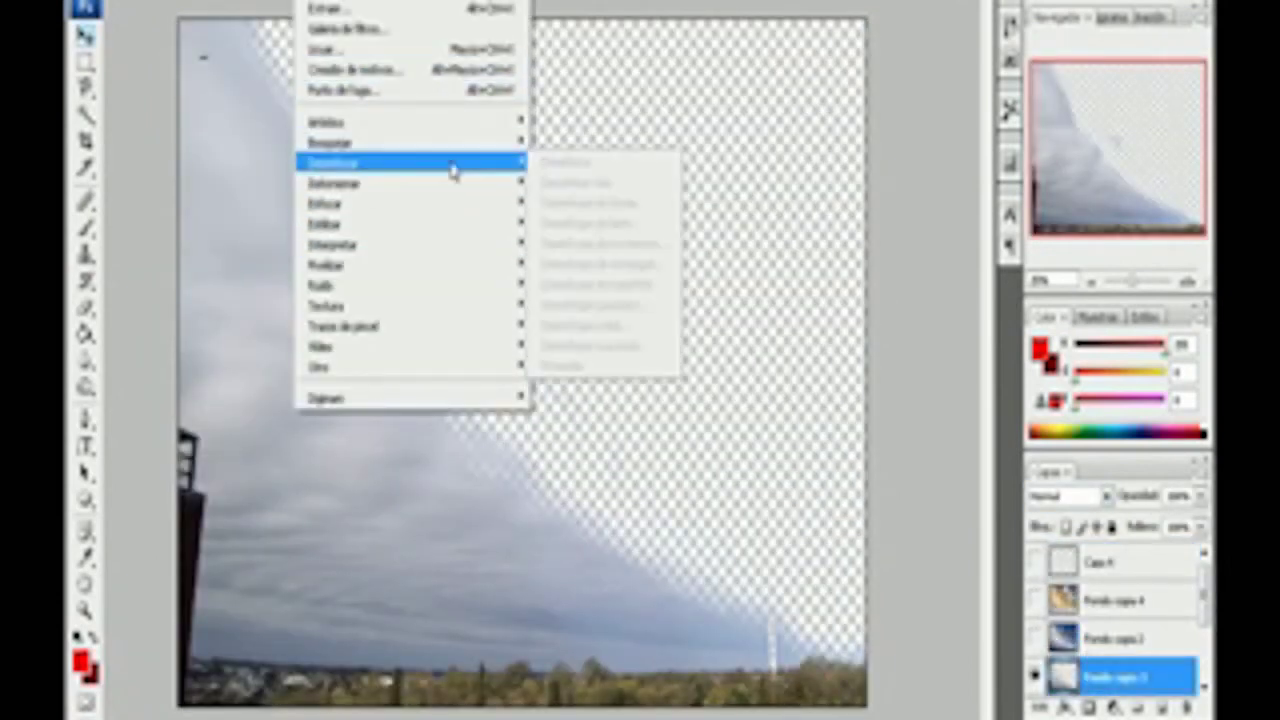
{"action": "left_click", "coordinate": [580, 305]}
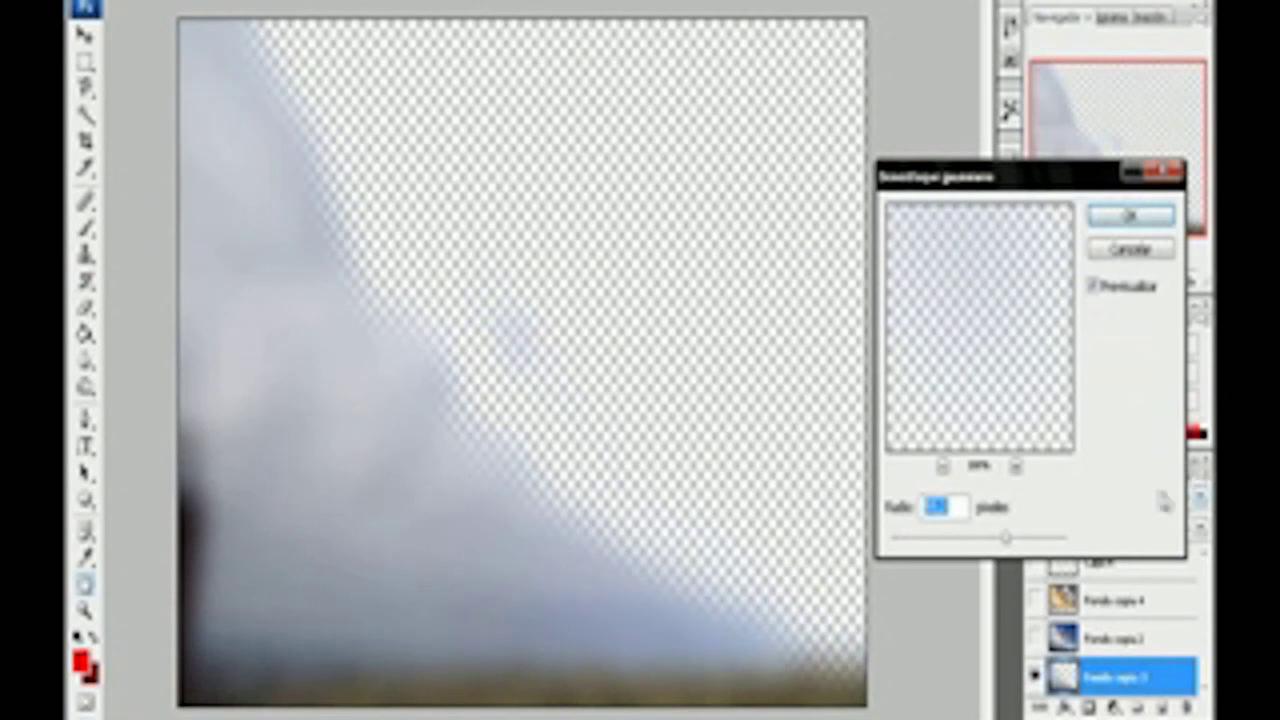
{"action": "left_click", "coordinate": [1172, 178]}
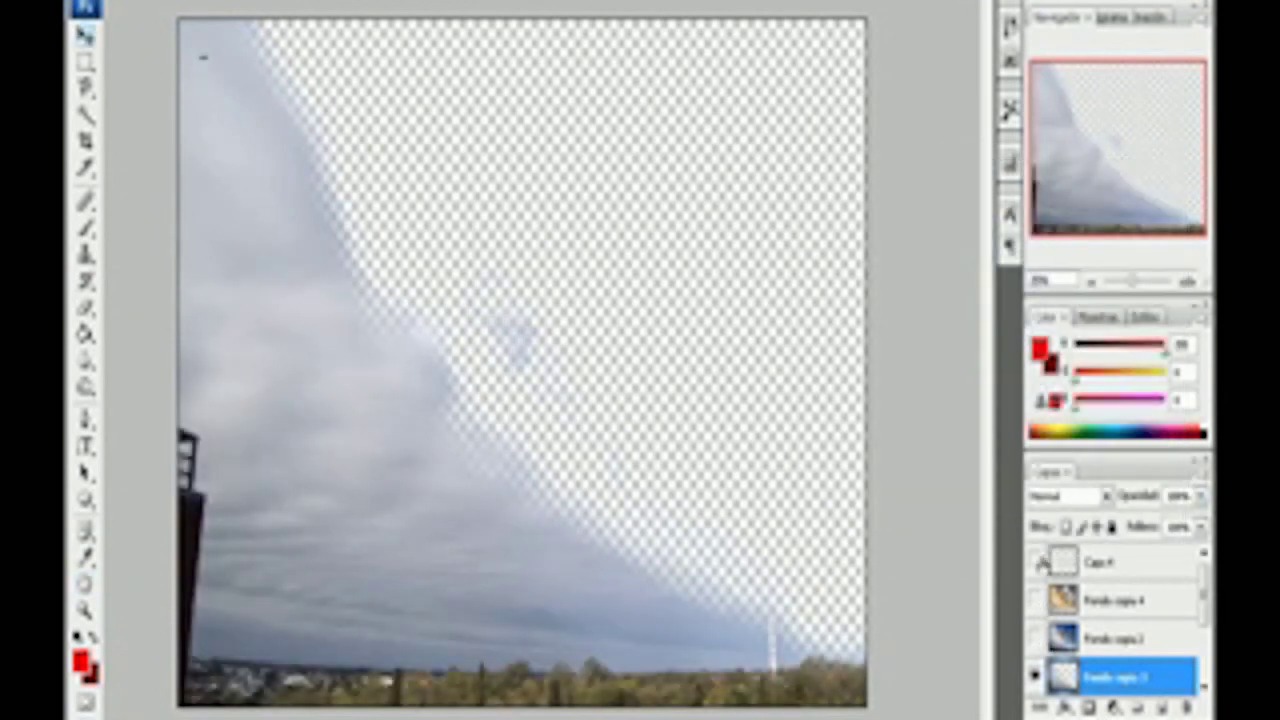
{"action": "left_click", "coordinate": [1035, 640]}
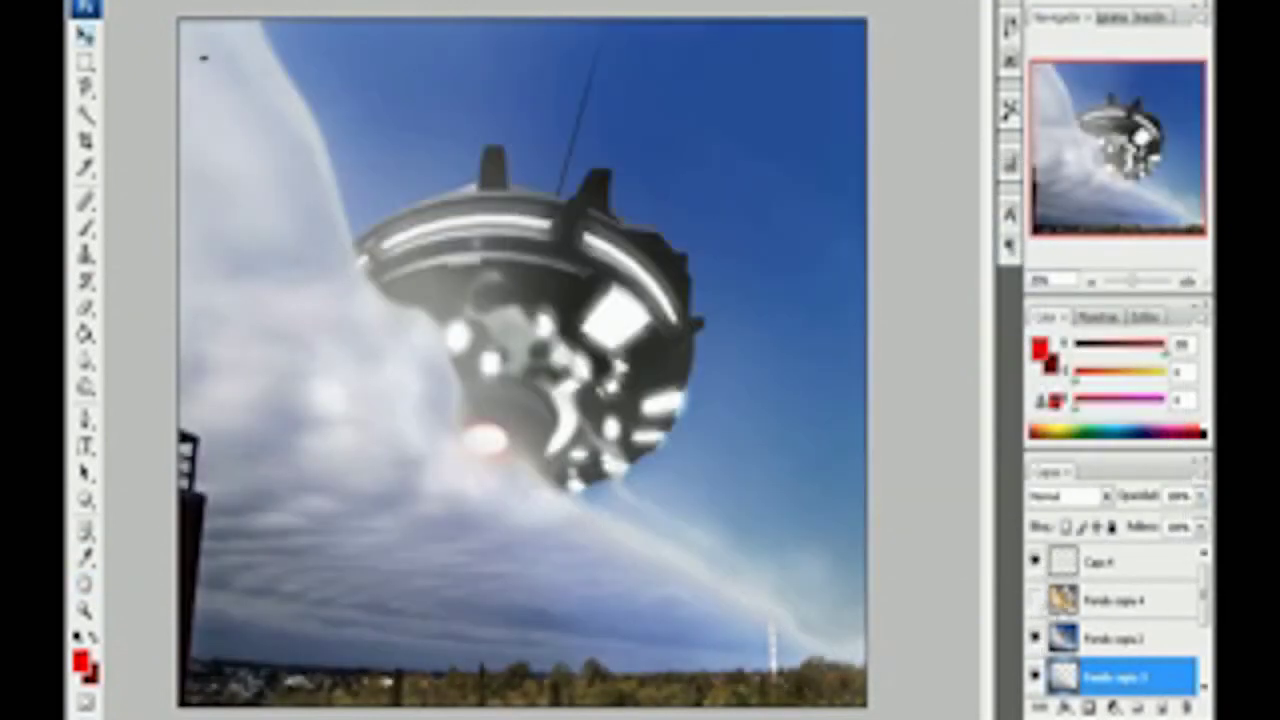
Preview the Warming Photo Filter, then toggle the UFO and sky layer off and on
{"action": "left_click", "coordinate": [300, 2]}
{"action": "mouse_move", "coordinate": [230, 122]}
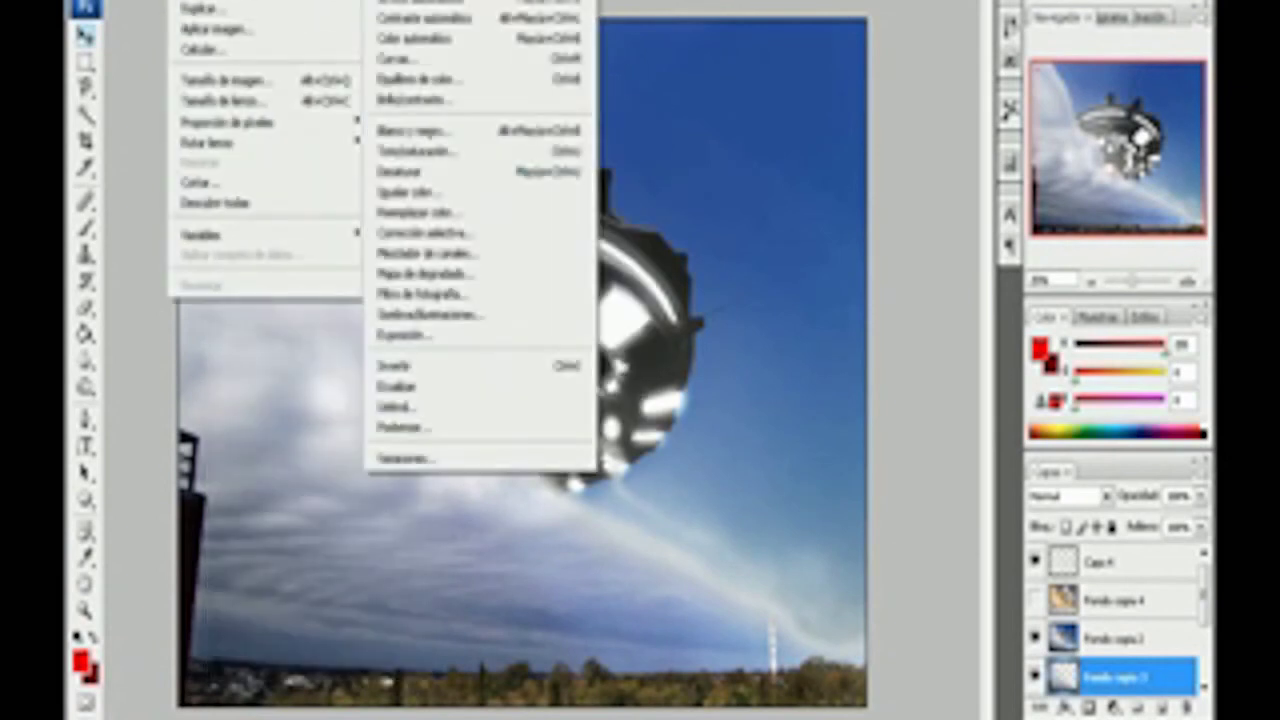
{"action": "left_click", "coordinate": [481, 297]}
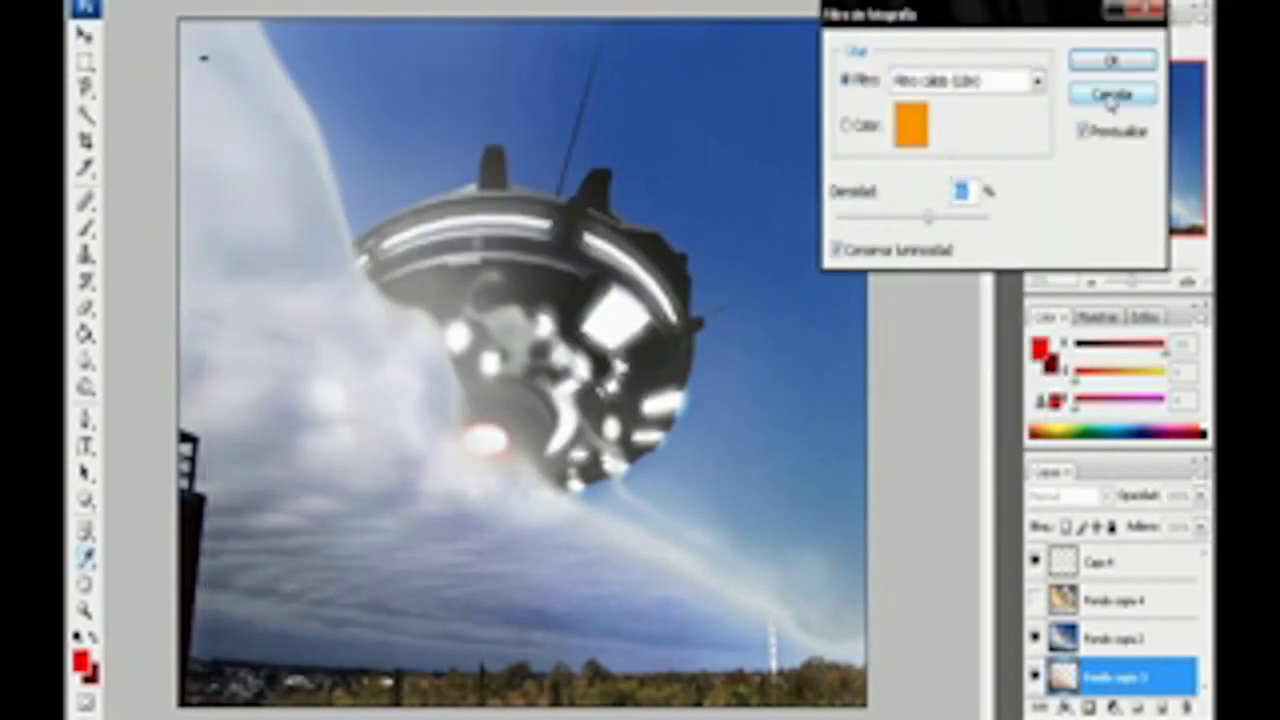
{"action": "left_click", "coordinate": [1110, 60]}
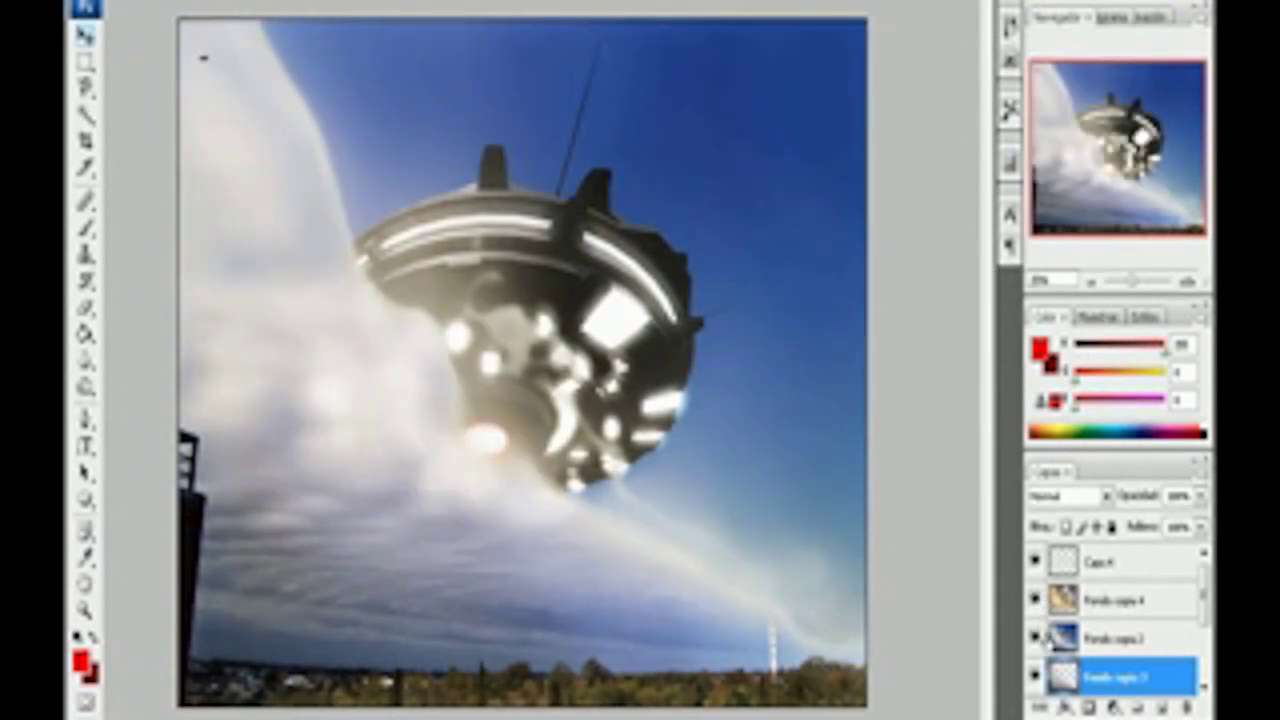
{"action": "left_click", "coordinate": [1035, 637]}
{"action": "left_click", "coordinate": [1036, 637]}
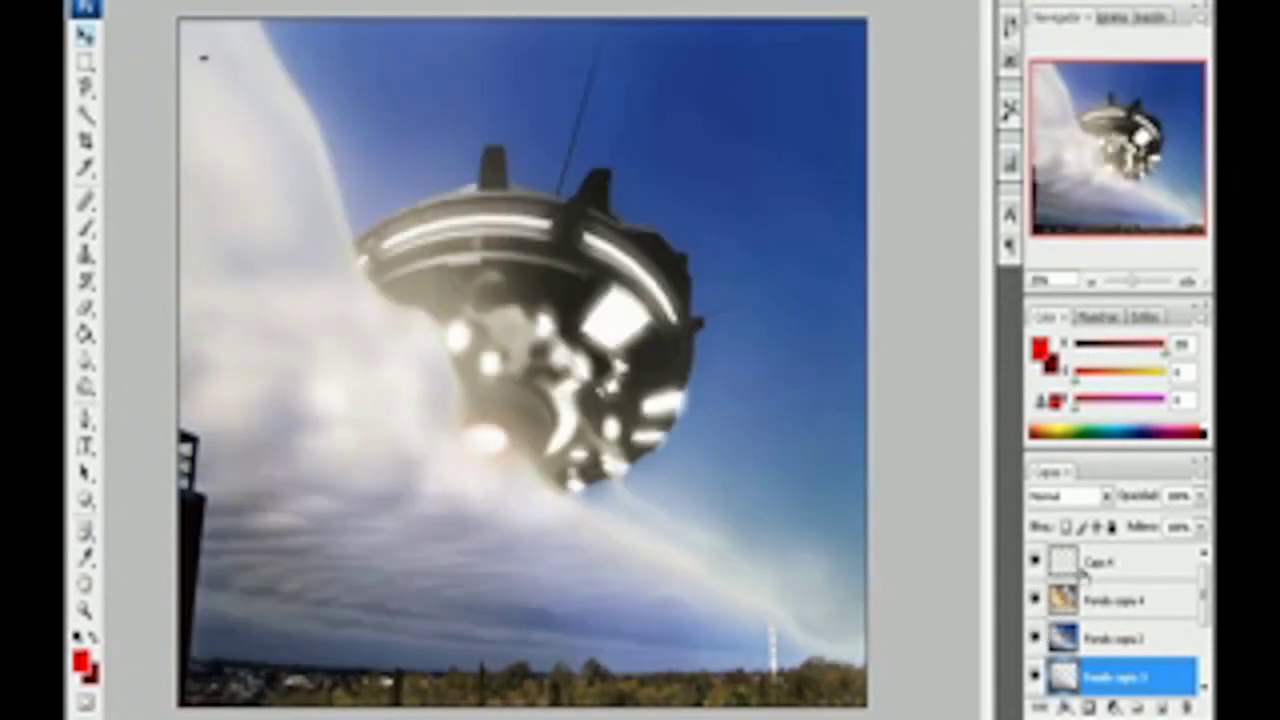